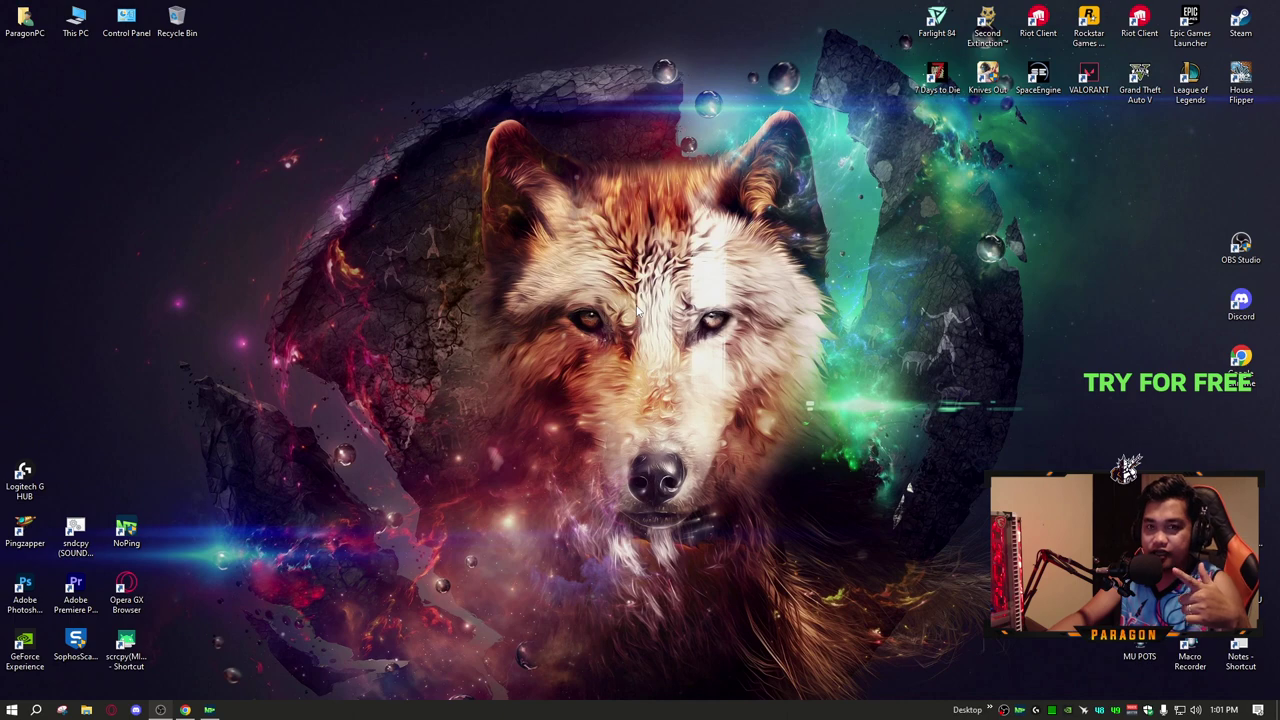
right_click(655, 288)
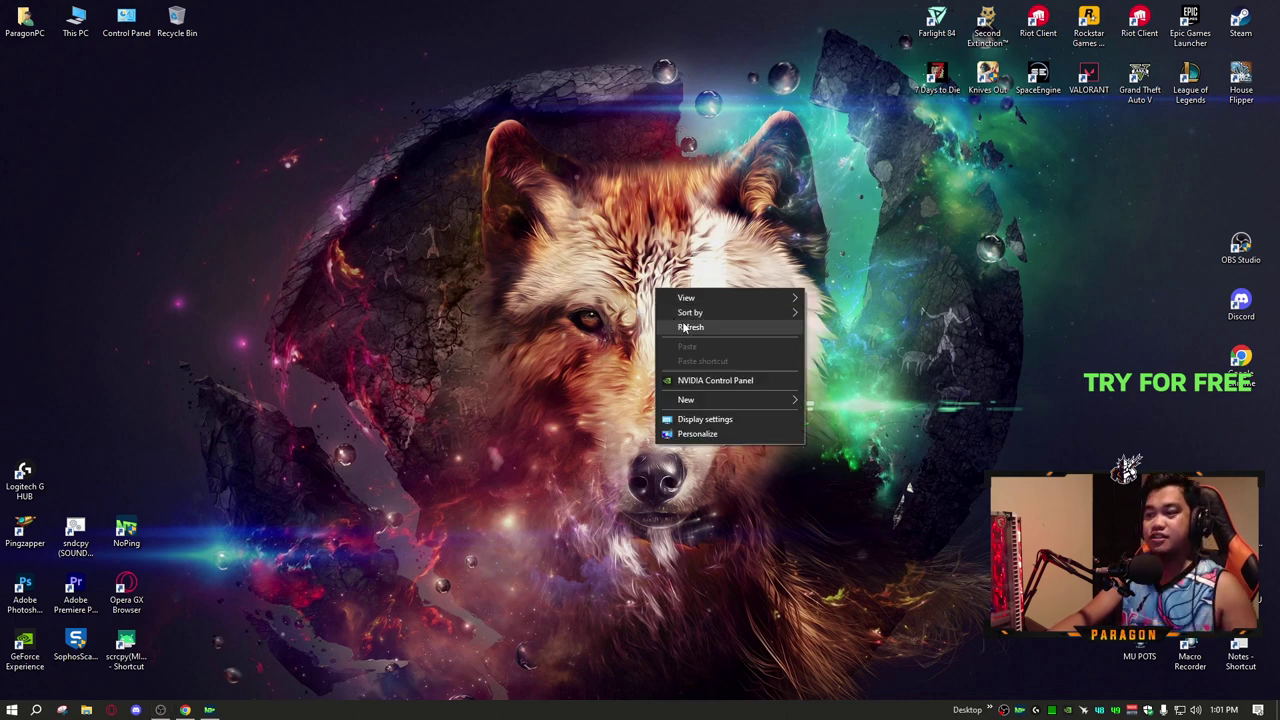
left_click(681, 329)
right_click(554, 204)
left_click(598, 246)
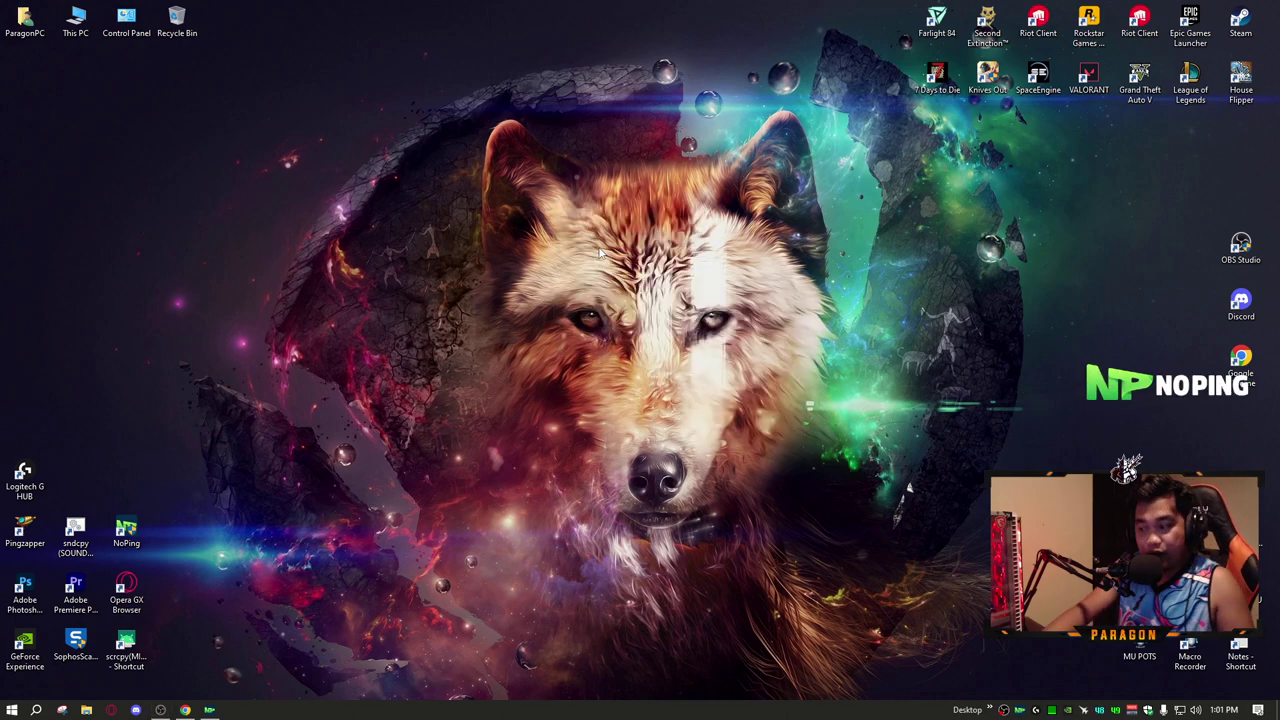
Open Process Lasso and continue past its licence reminder without purchasing or activating.
left_click(1052, 710)
mouse_move(650, 210)
left_mouse_down()
mouse_move(494, 241)
mouse_move(582, 229)
left_mouse_up()
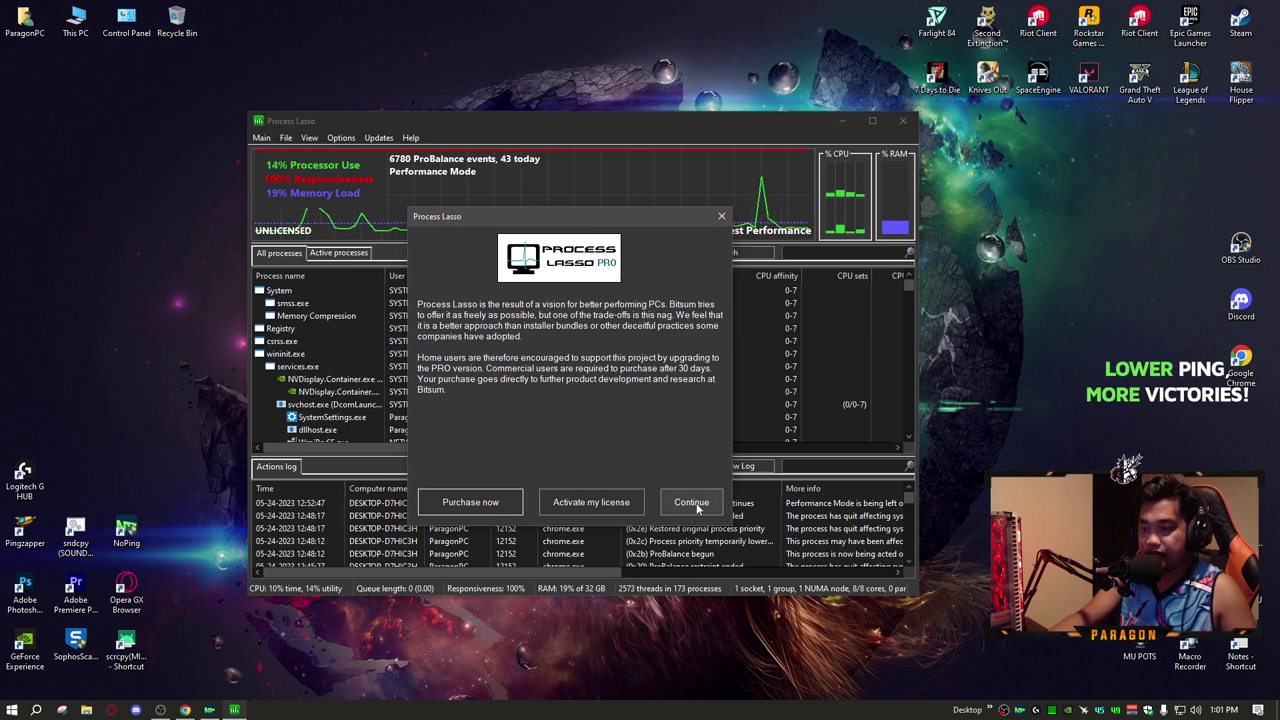
left_click(691, 502)
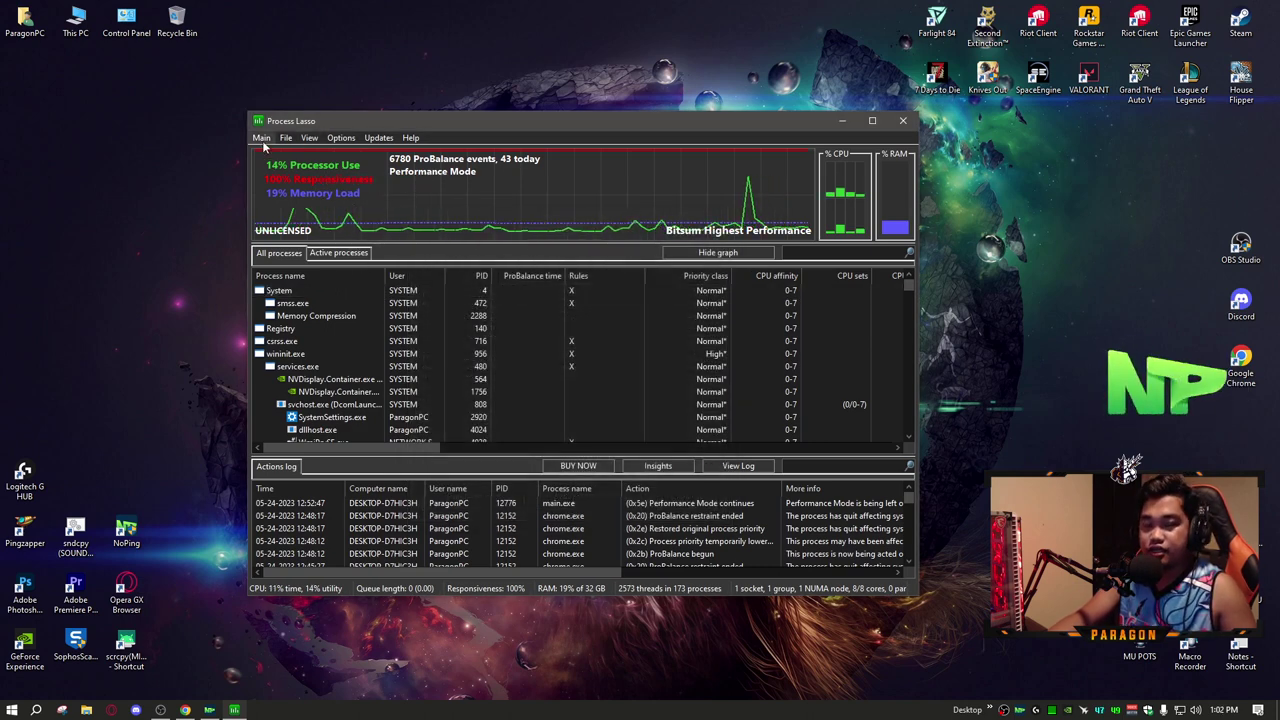
Review which general Process Lasso modes are enabled, including ProBalance, SmartTrim, IdleSaver and Performance Mode.
left_click_drag(360, 117, 390, 114)
left_click(291, 134)
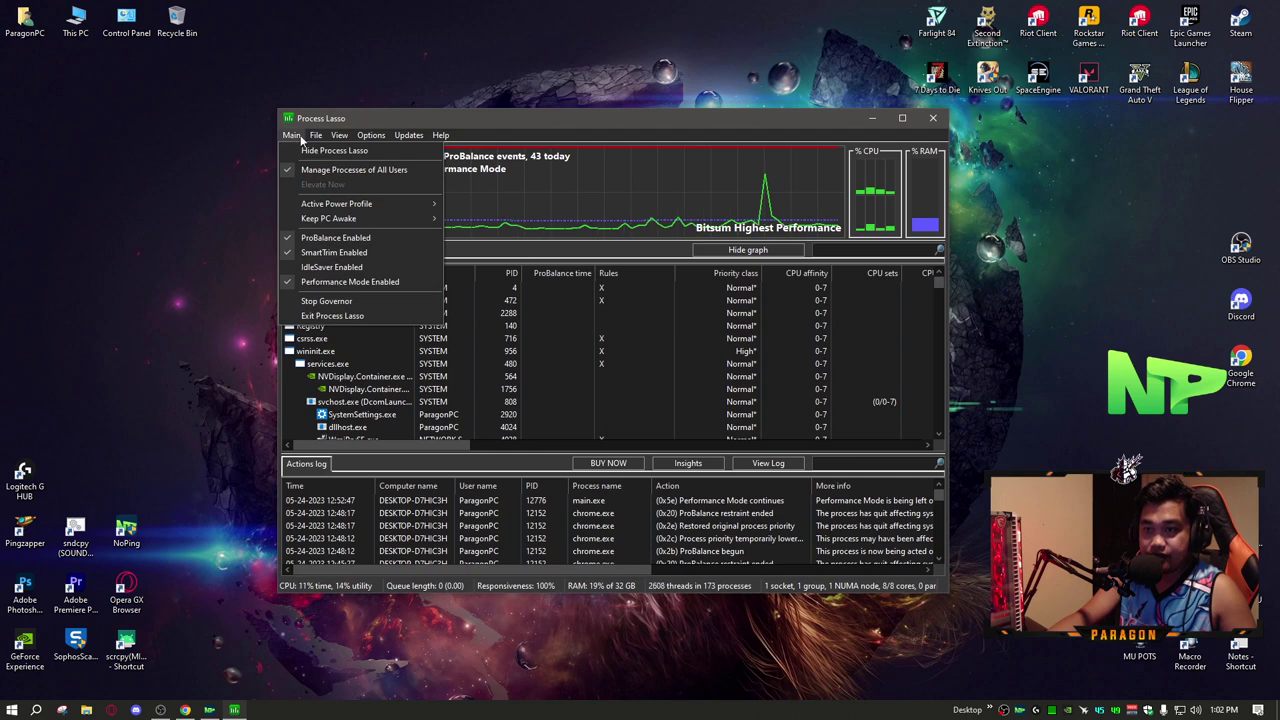
mouse_move(292, 136)
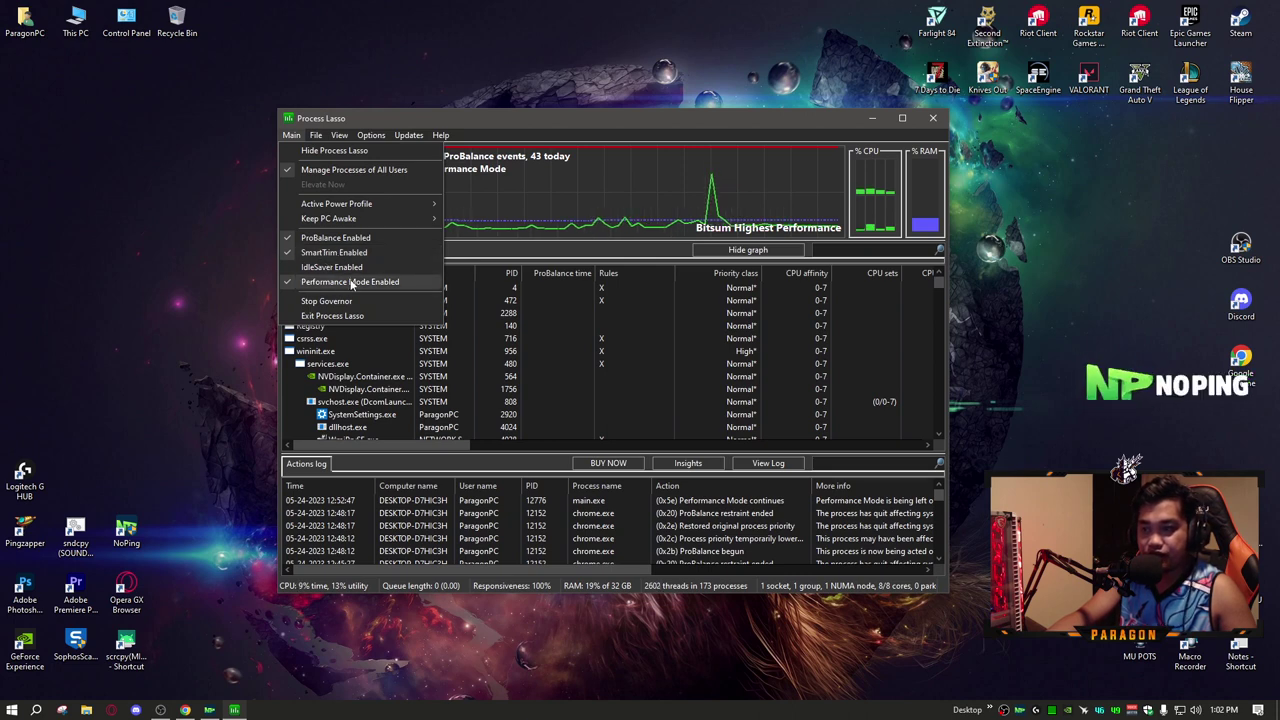
left_click(629, 150)
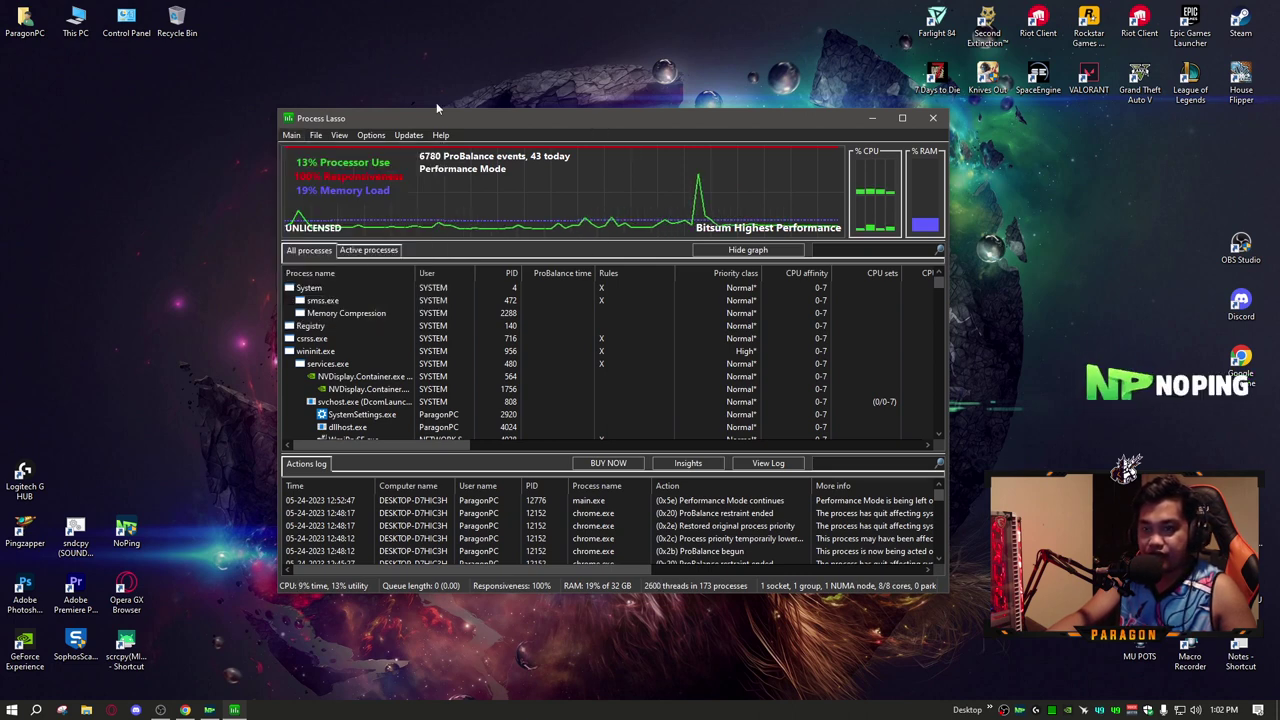
Check the selected power plan in the Control Panel's Power Options and close the window.
double_click(126, 18)
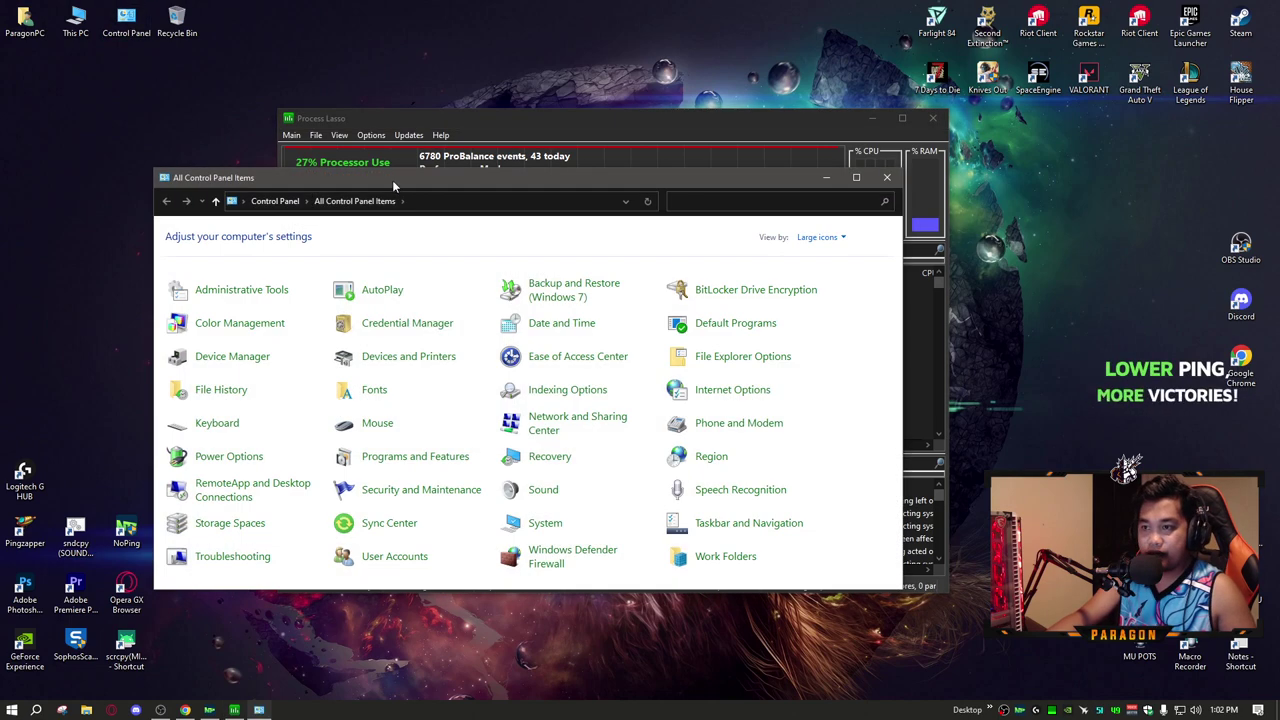
left_click(267, 433)
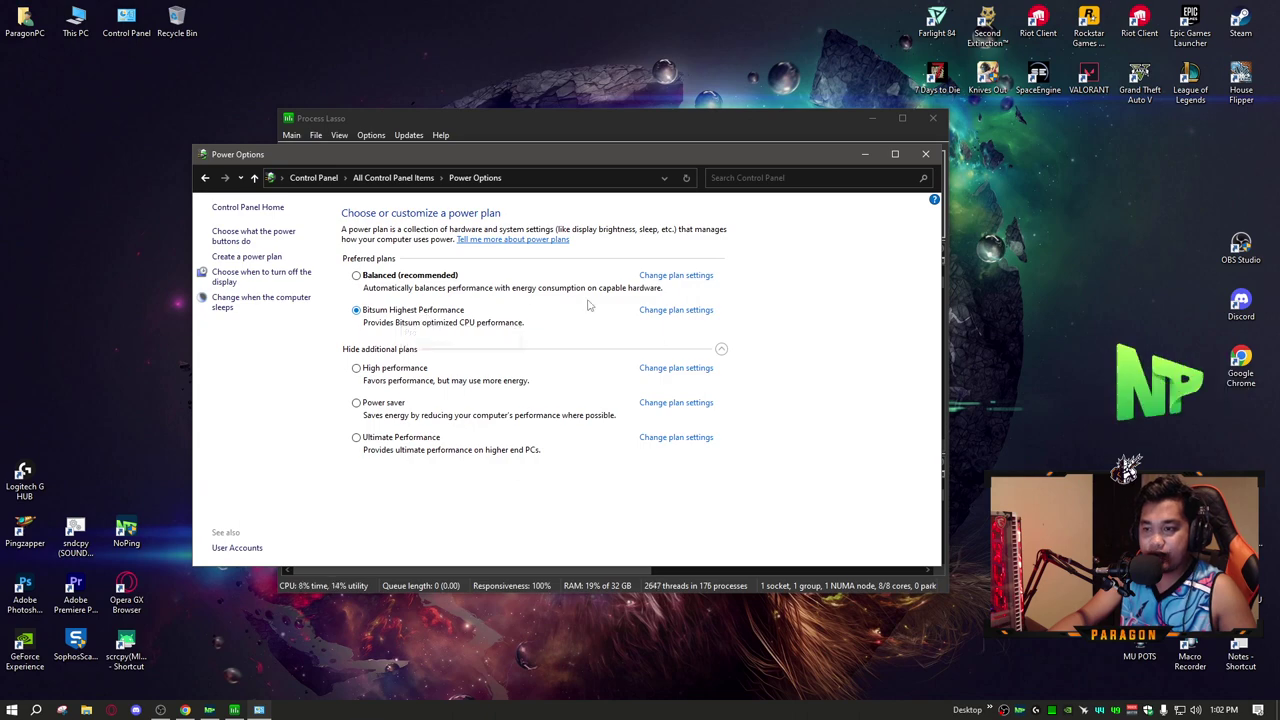
left_click(925, 154)
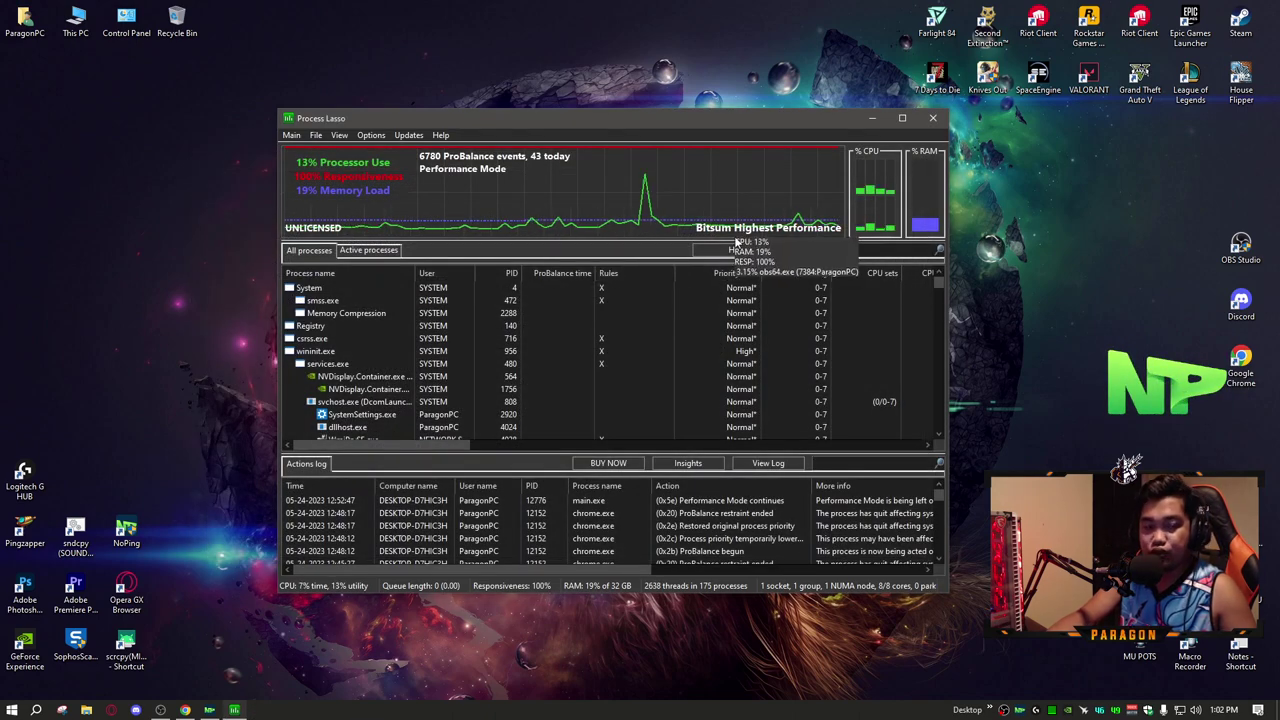
Reposition the Process Lasso window and switch the process list to active processes only.
left_click_drag(603, 124, 508, 135)
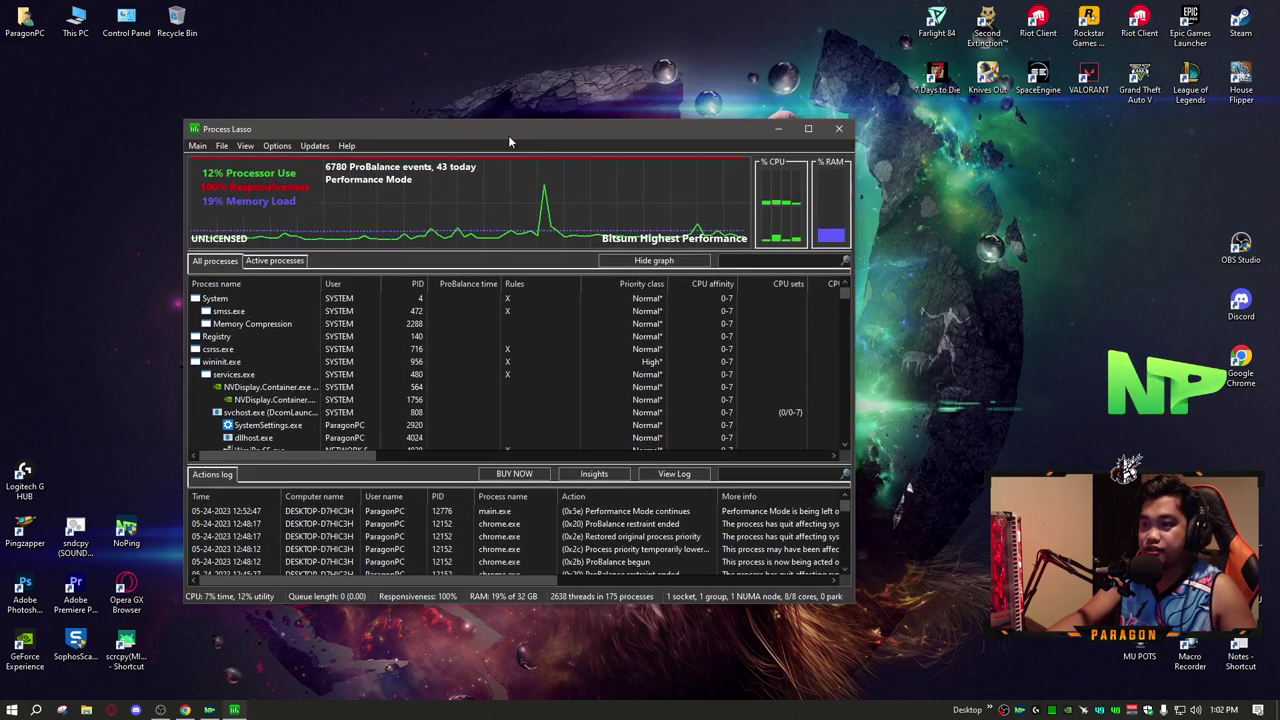
right_click(890, 269)
left_click(927, 310)
left_click_drag(611, 132, 639, 120)
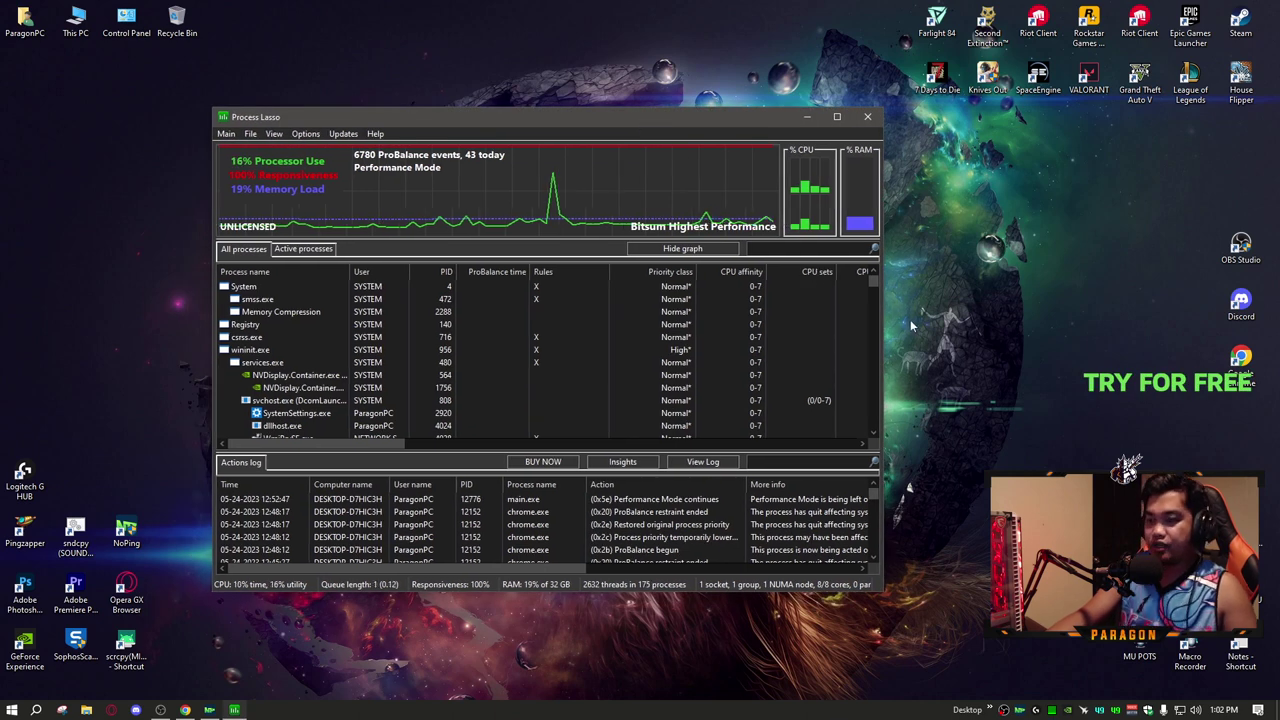
left_click(303, 249)
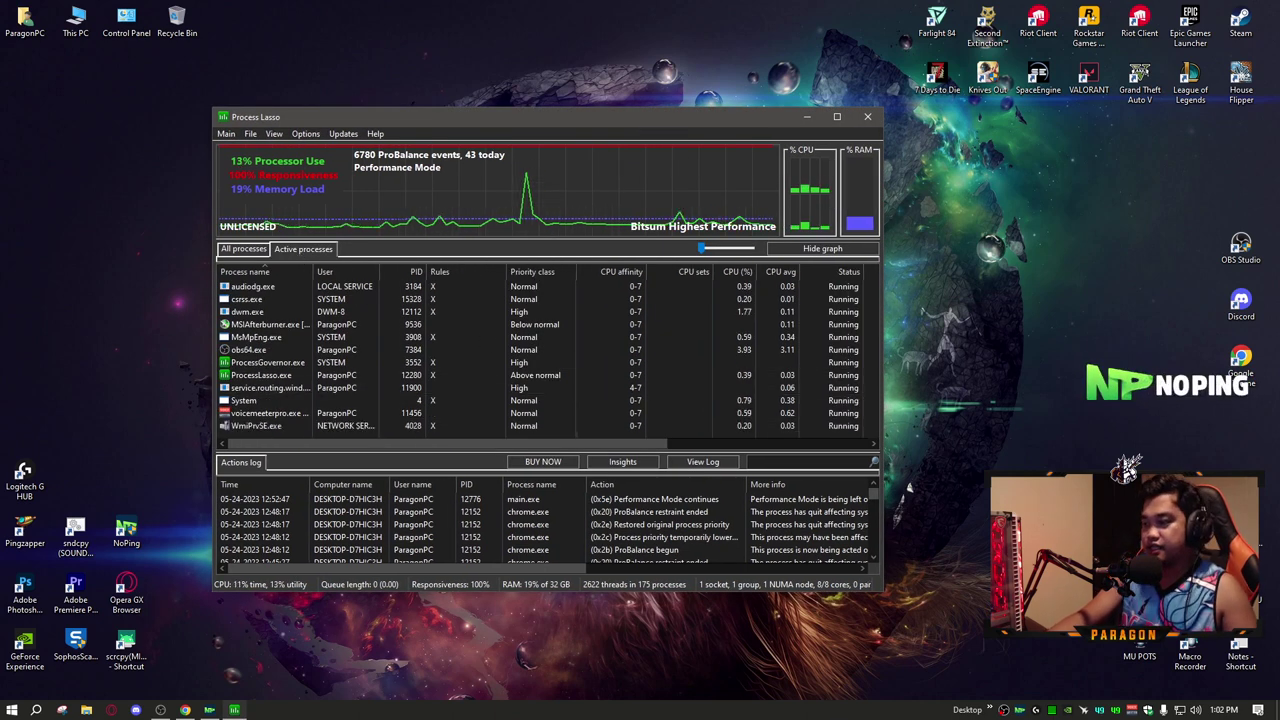
Open the Maddox game launcher, and in NoPing optimize Angelic MU through the Tokyo 03 server in Japan.
left_click(1241, 530)
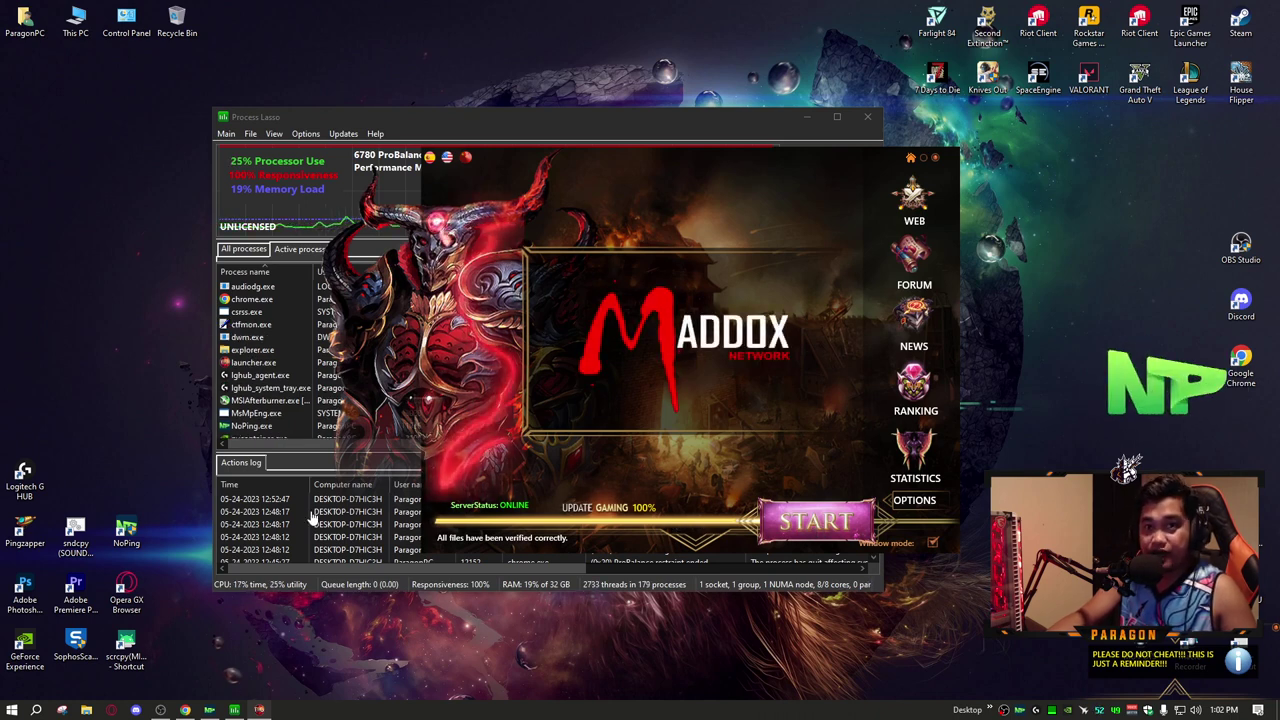
left_click(209, 710)
scroll(633, 314, "up", 3)
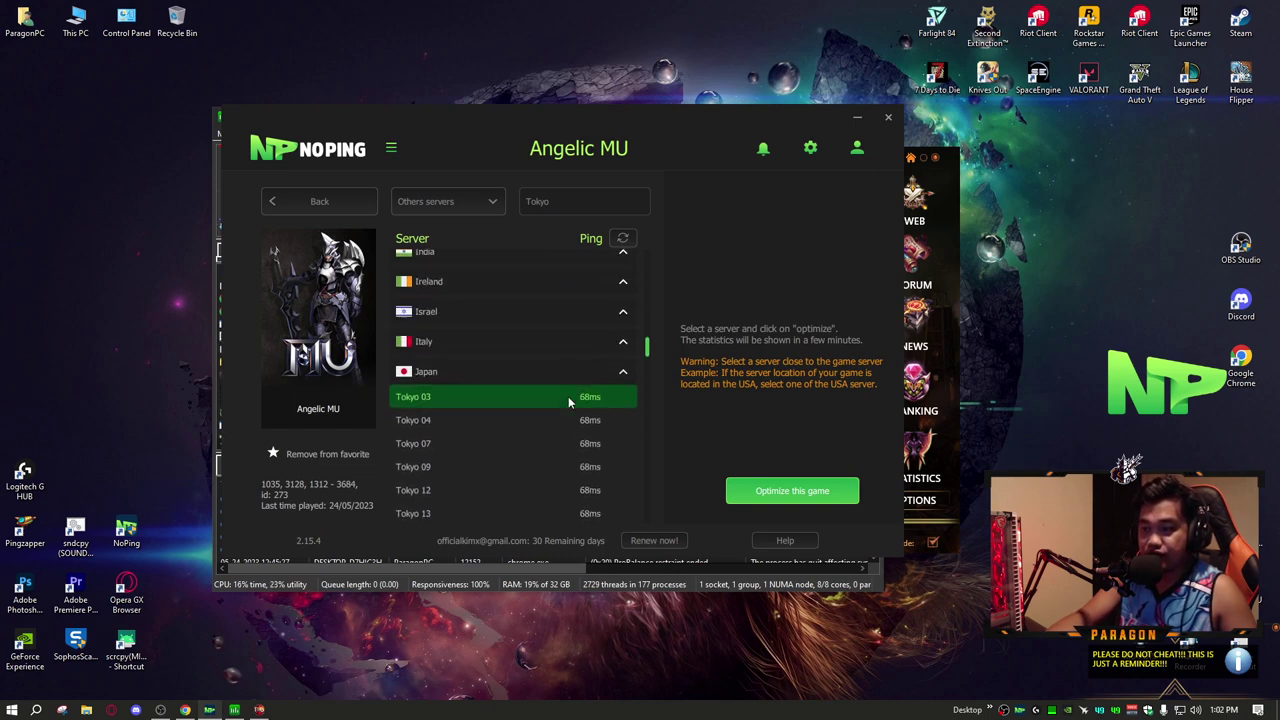
scroll(568, 396, "down", 3)
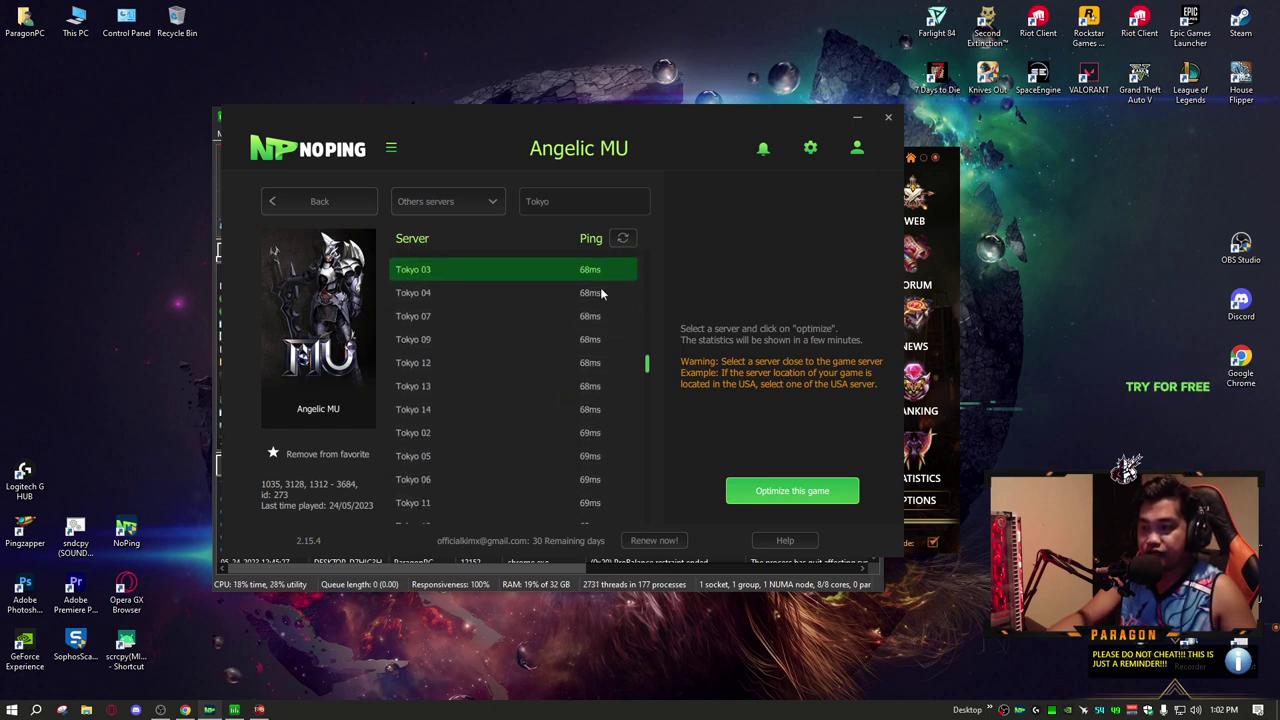
scroll(580, 330, "up", 3)
scroll(552, 385, "down", 2)
scroll(554, 386, "up", 1)
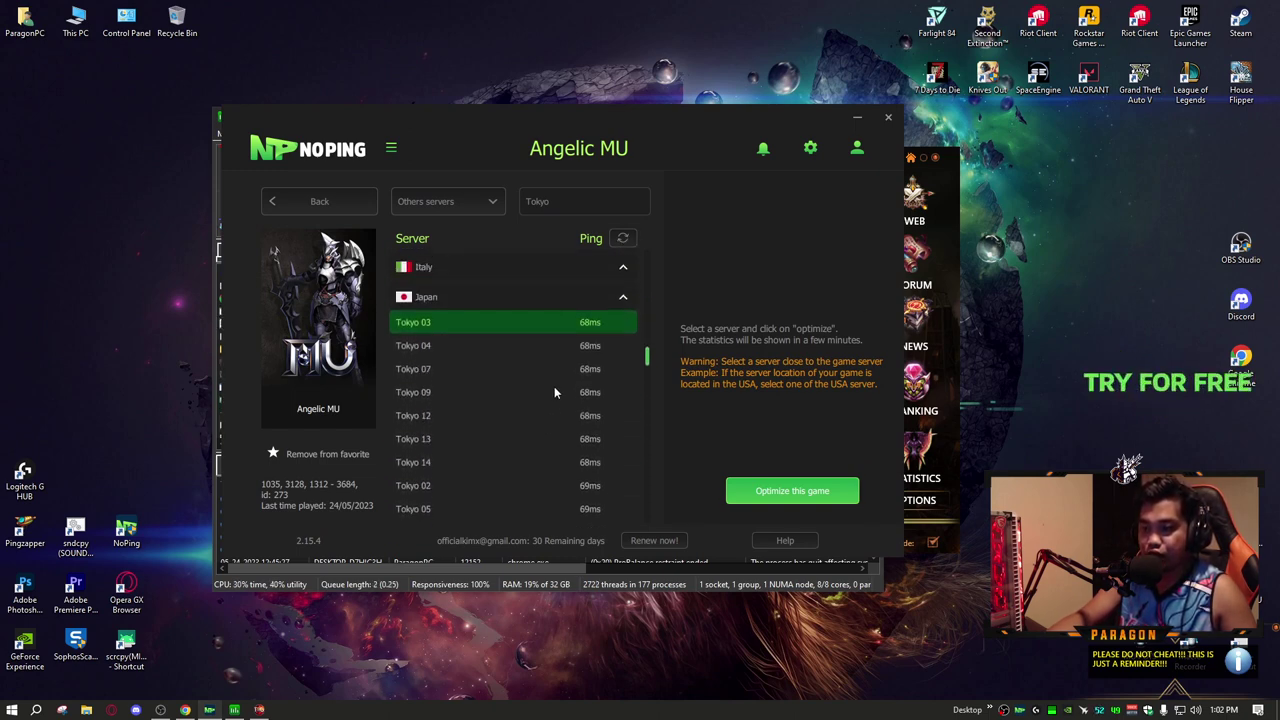
scroll(554, 386, "down", 2)
left_click(793, 492)
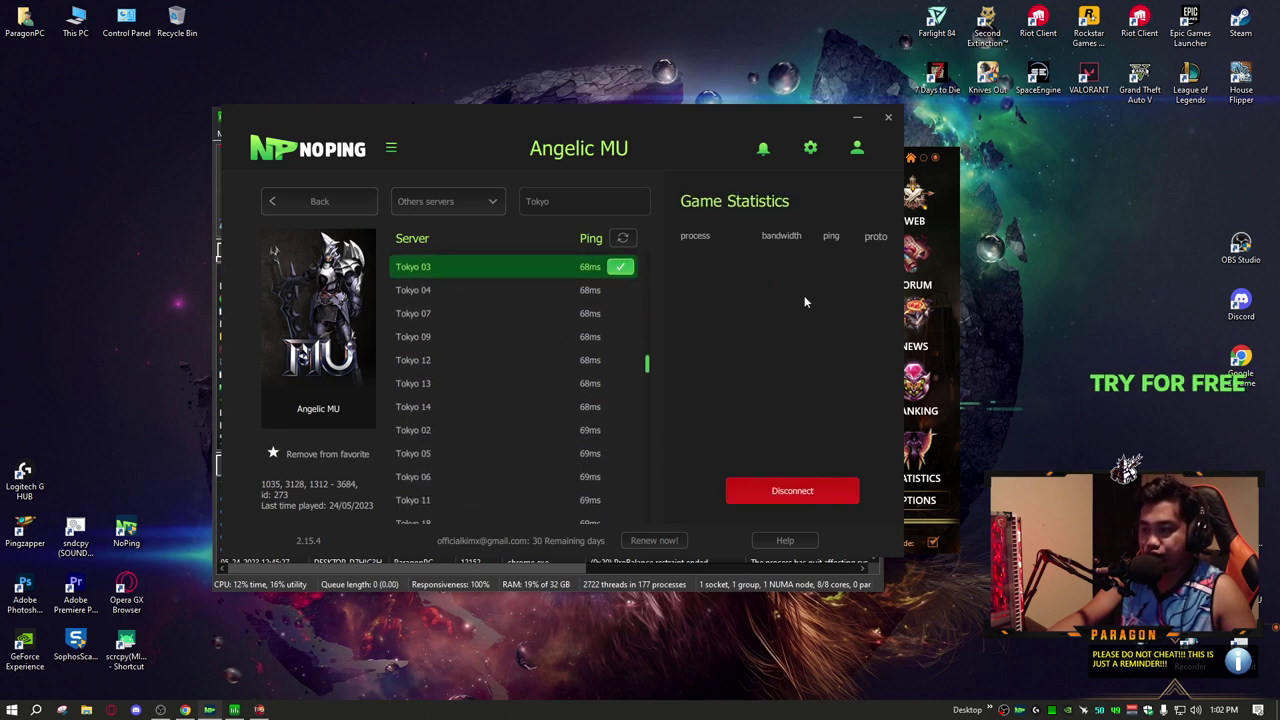
scroll(622, 294, "up", 3)
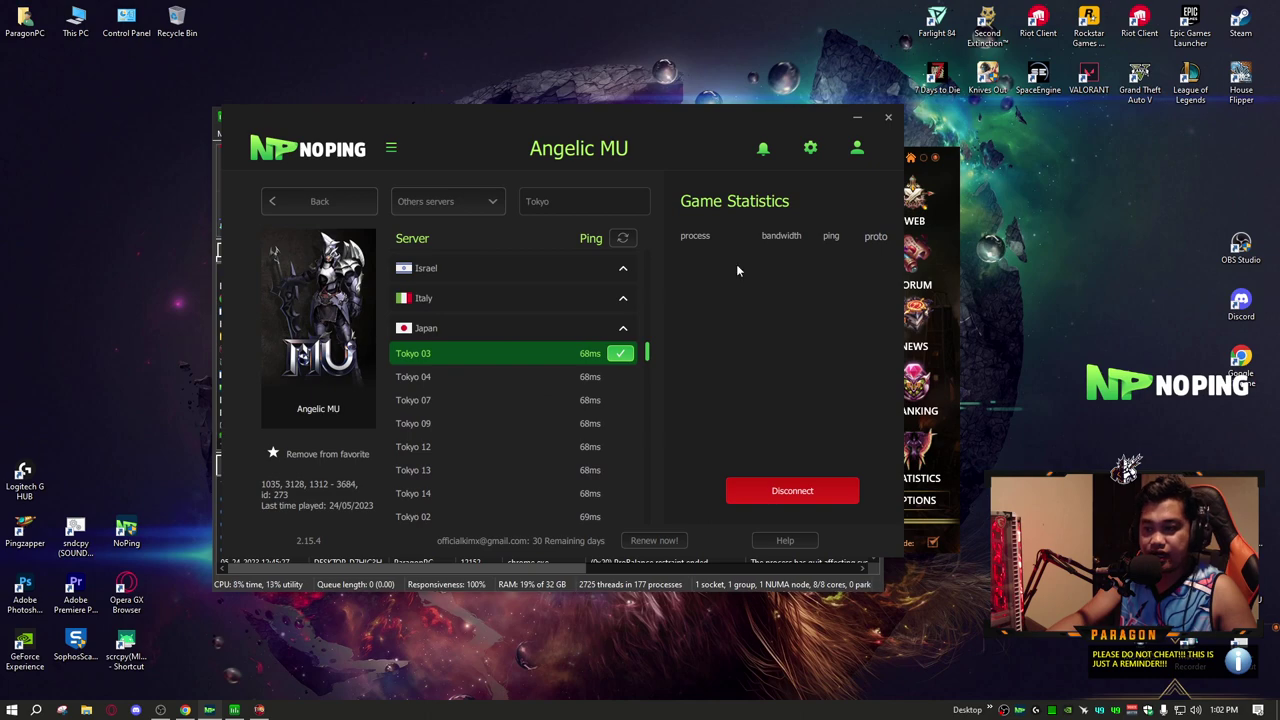
left_click(856, 118)
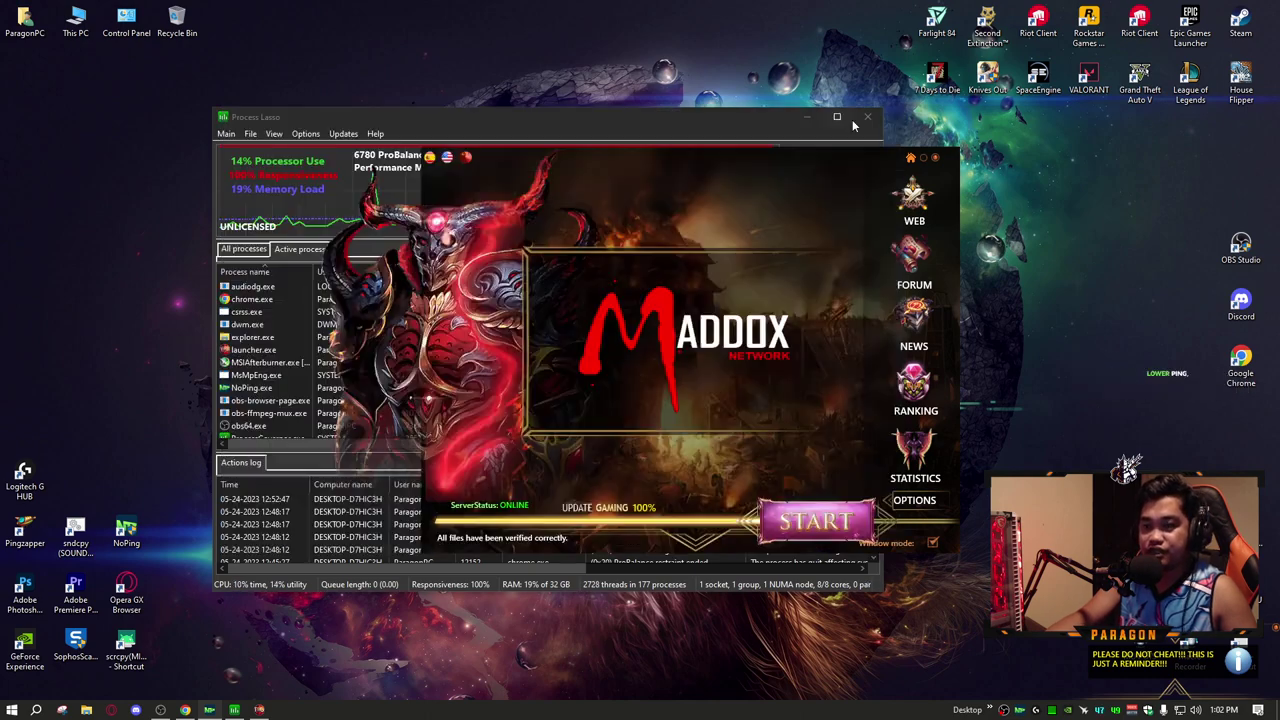
Start Prominence MU from the launcher and enter the game with the Blade Master character.
left_click(810, 527)
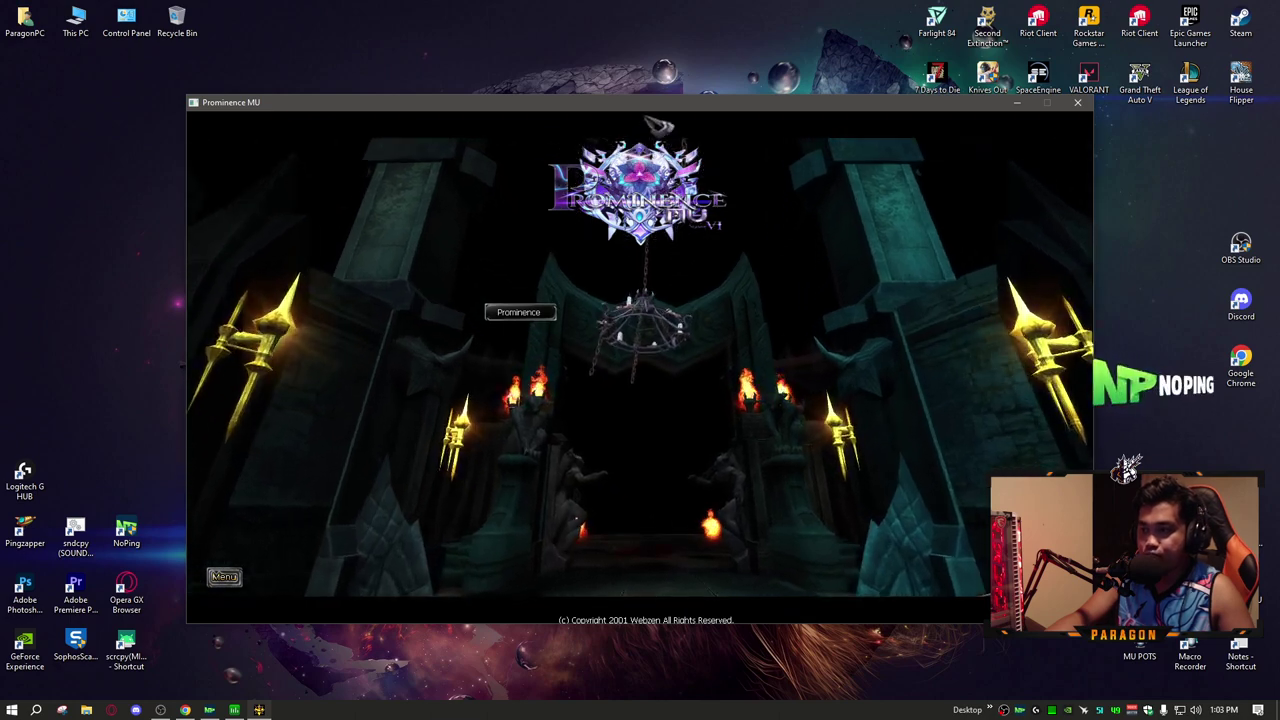
mouse_move(648, 103)
left_mouse_down()
mouse_move(483, 116)
mouse_move(0, 100)
left_mouse_up()
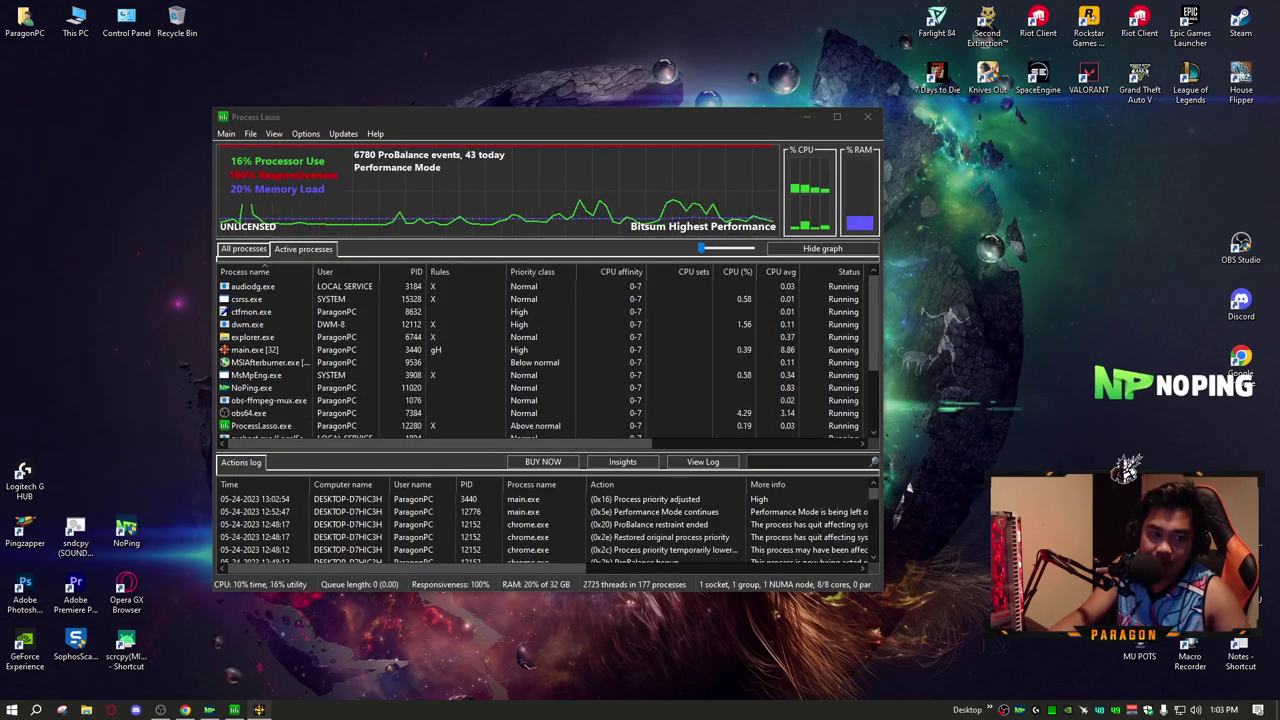
key("alt+Tab")
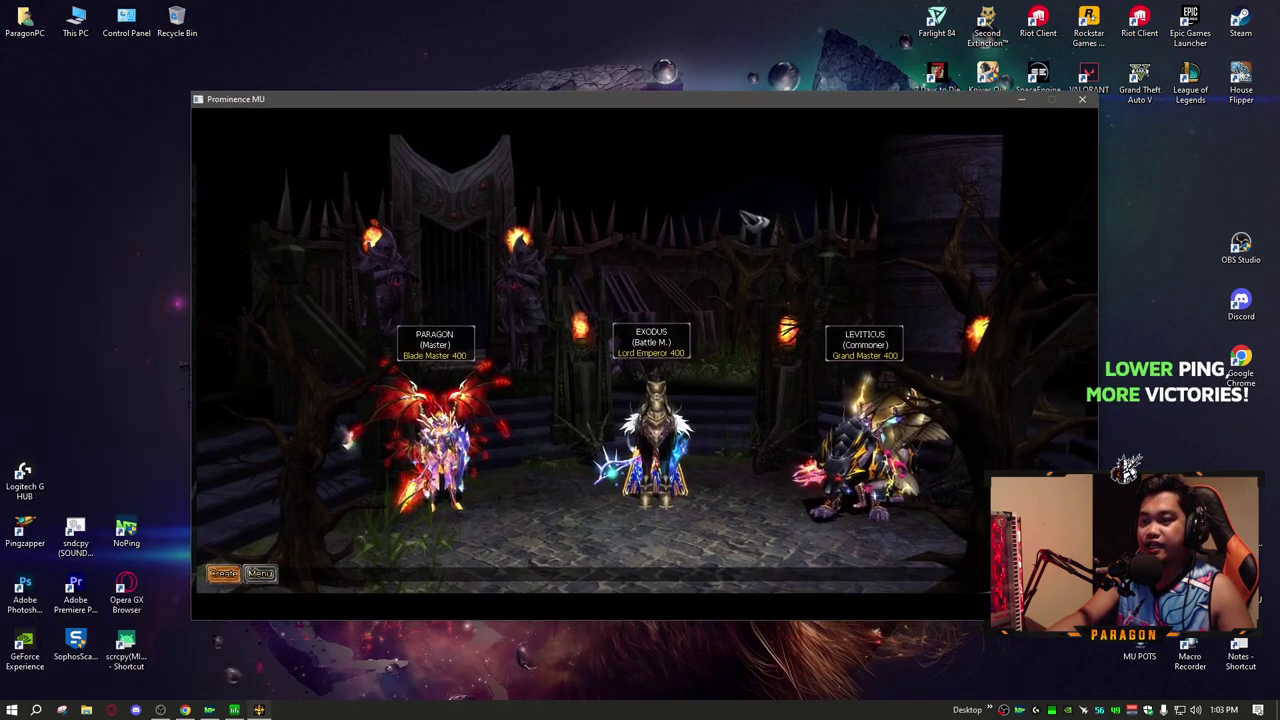
double_click(436, 458)
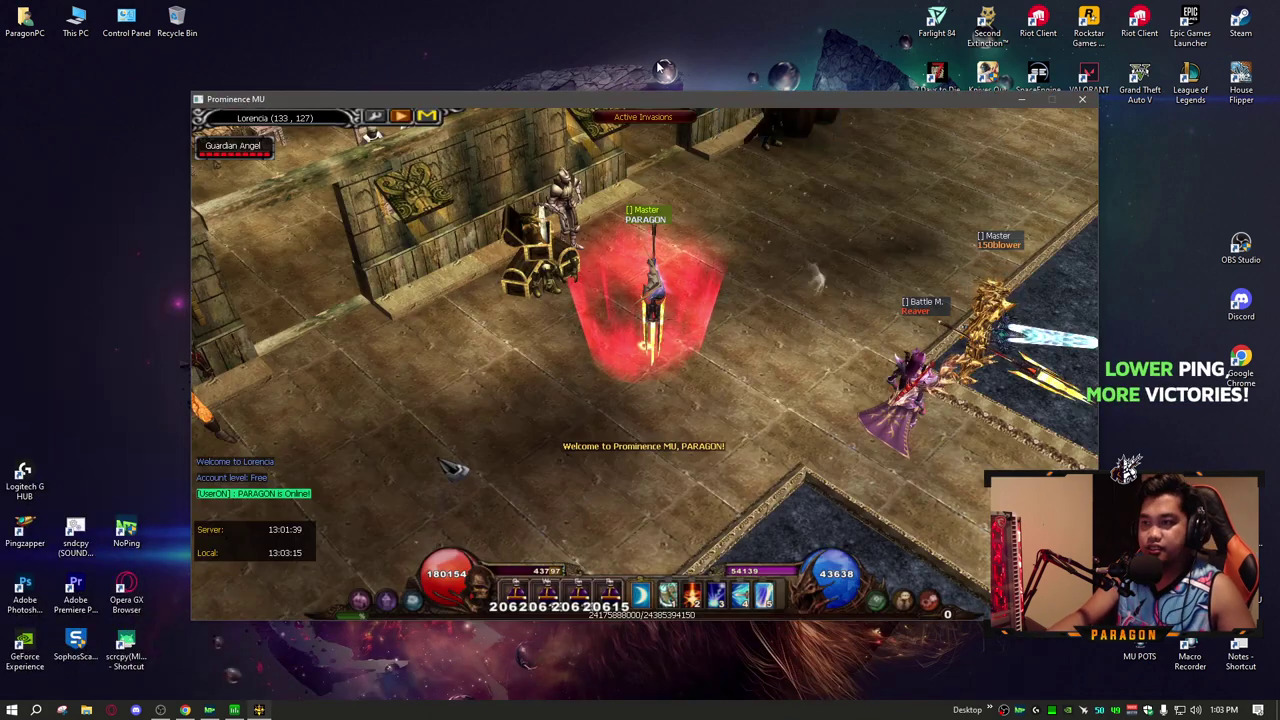
Look over the game's resolution, interface and anti-lag effect options, leaving the settings as they are.
key("Escape")
left_click(648, 352)
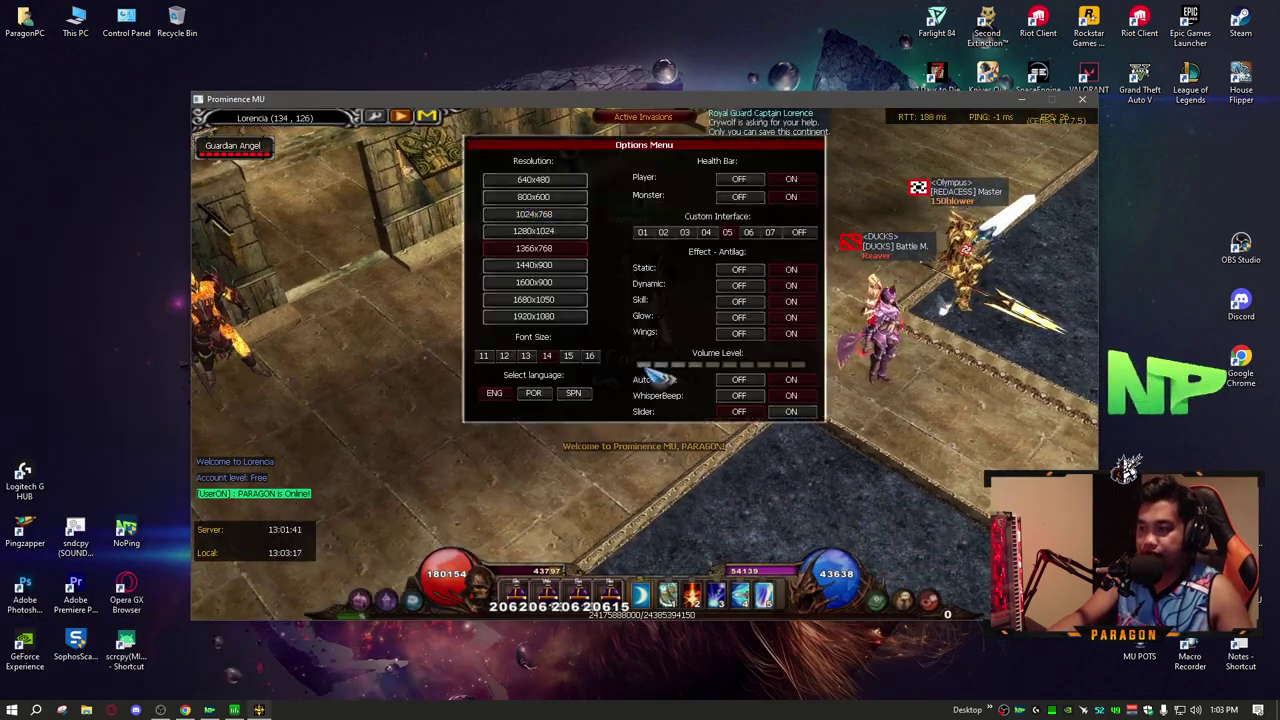
key("Escape")
Walk the character around Lorencia to check the frame rate and latency in the game.
left_click(588, 390)
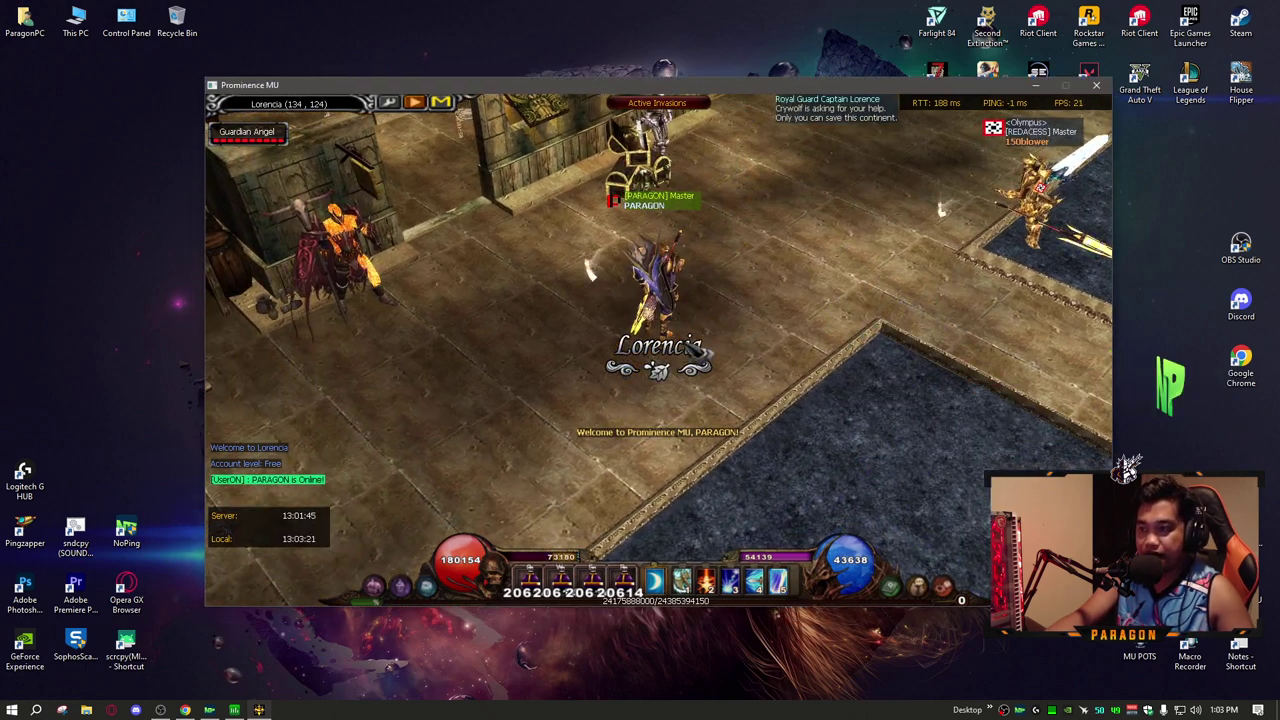
left_click(691, 357)
left_click(620, 305)
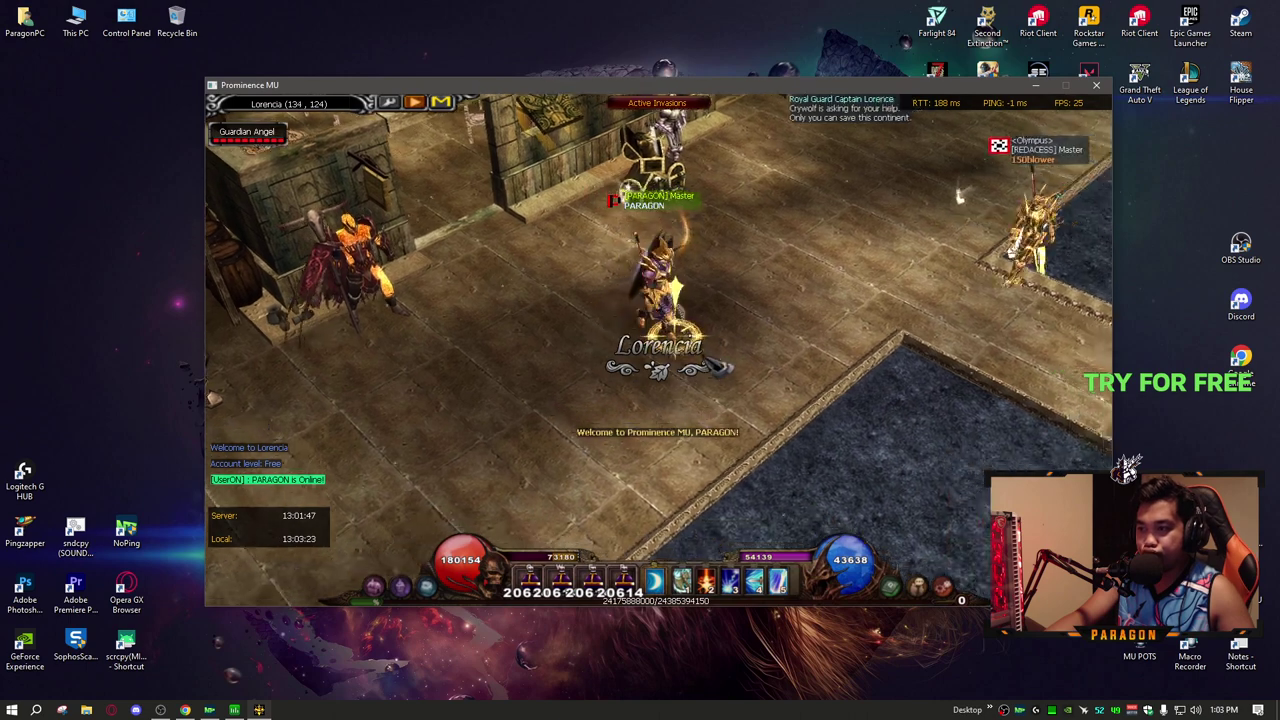
left_click(640, 298)
left_click(673, 362)
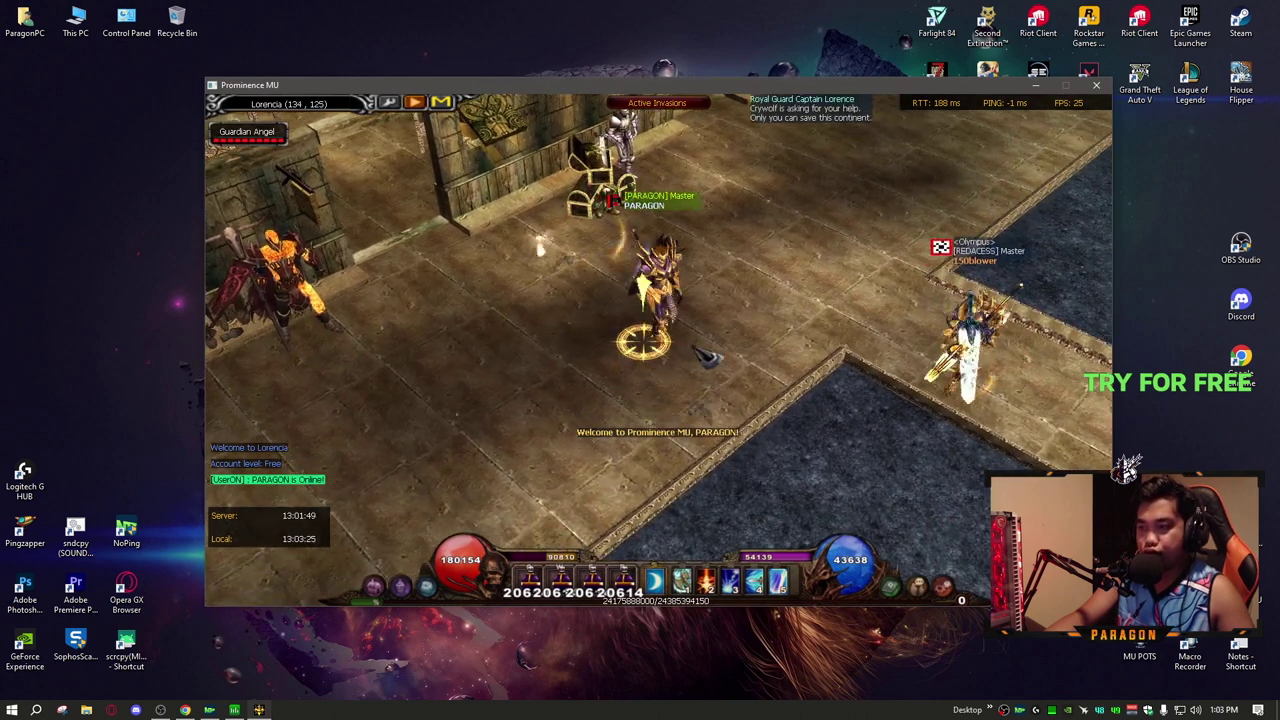
left_click(600, 319)
left_click(682, 373)
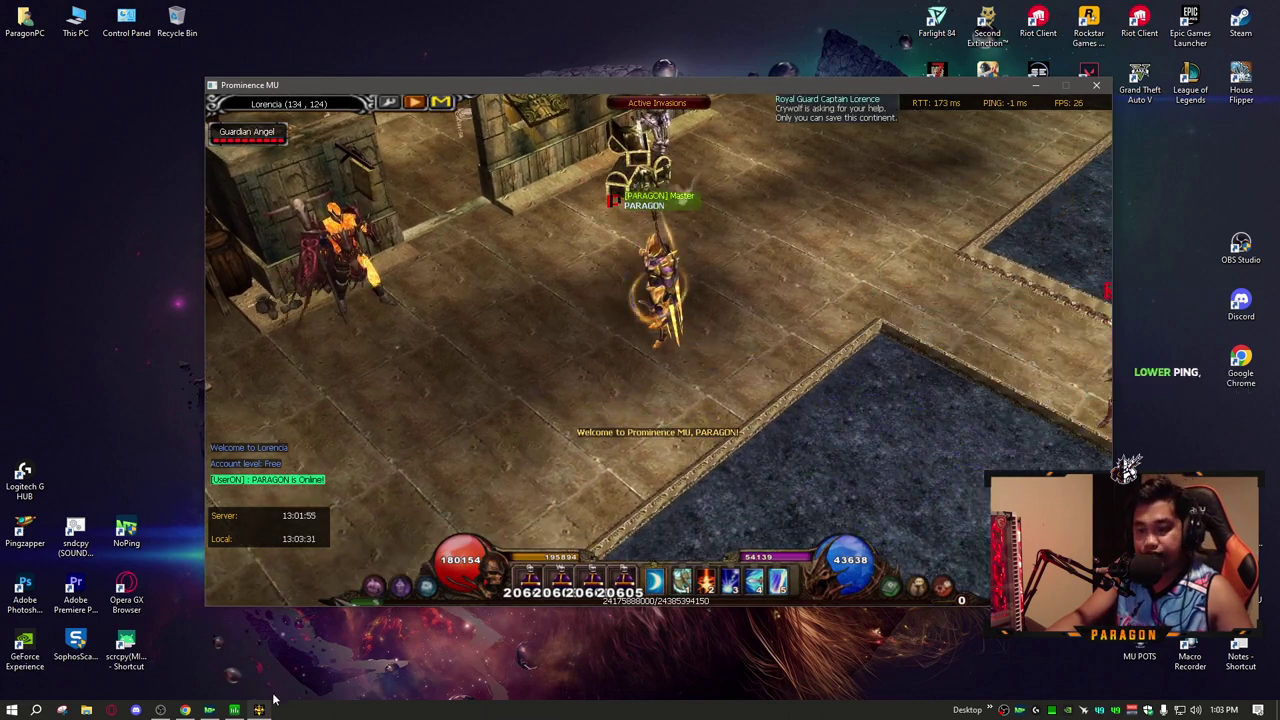
In Process Lasso, examine the CPU priority options and performance mode rule for the game process main.exe.
left_click(234, 709)
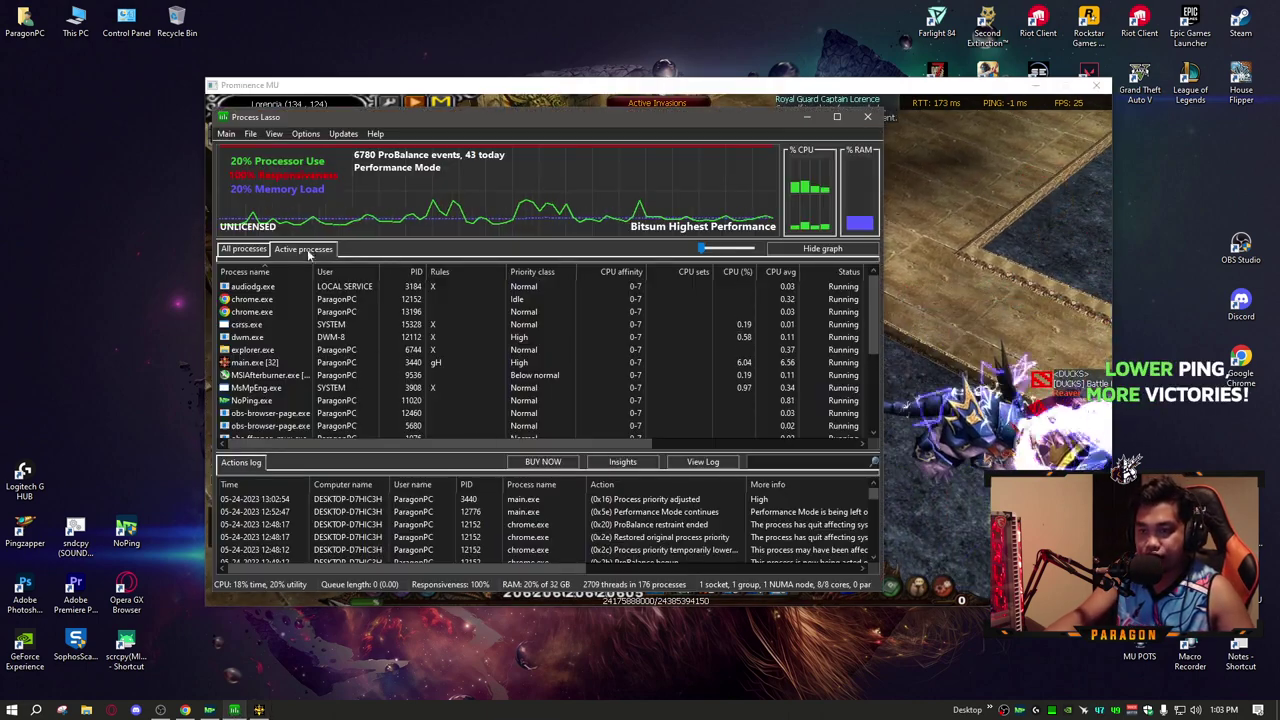
left_click(291, 363)
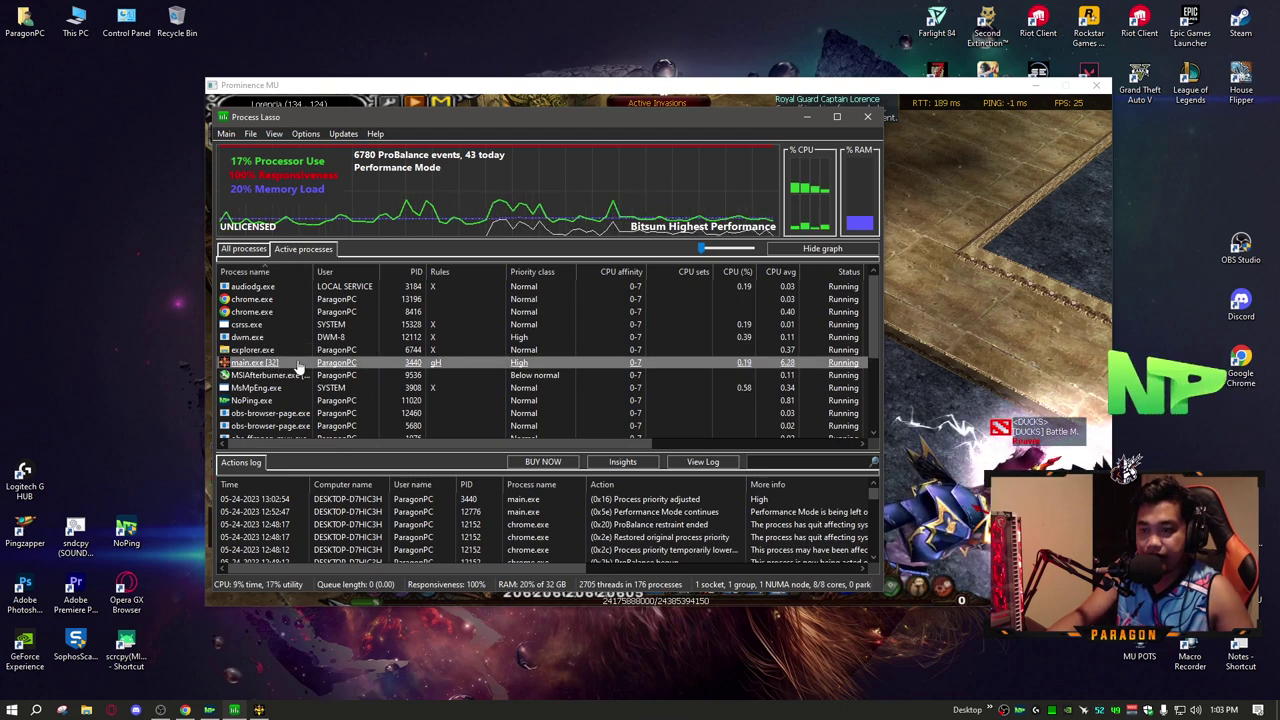
right_click(290, 367)
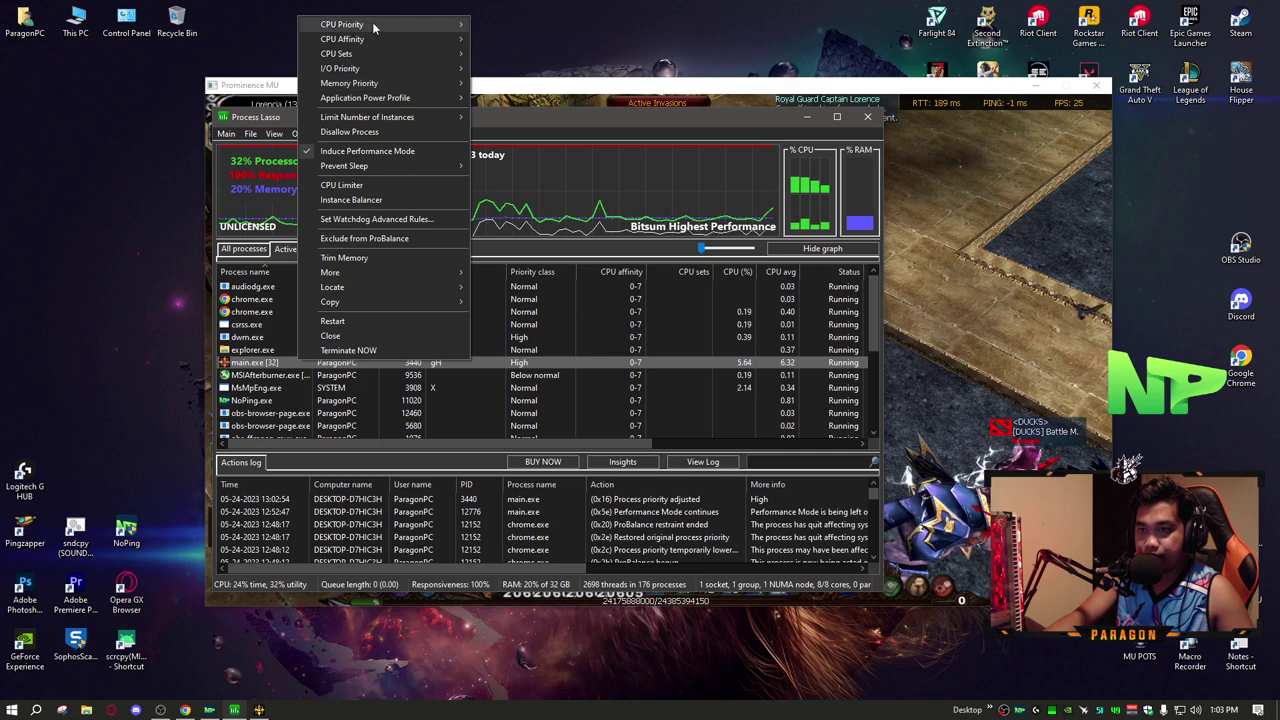
mouse_move(372, 22)
mouse_move(534, 38)
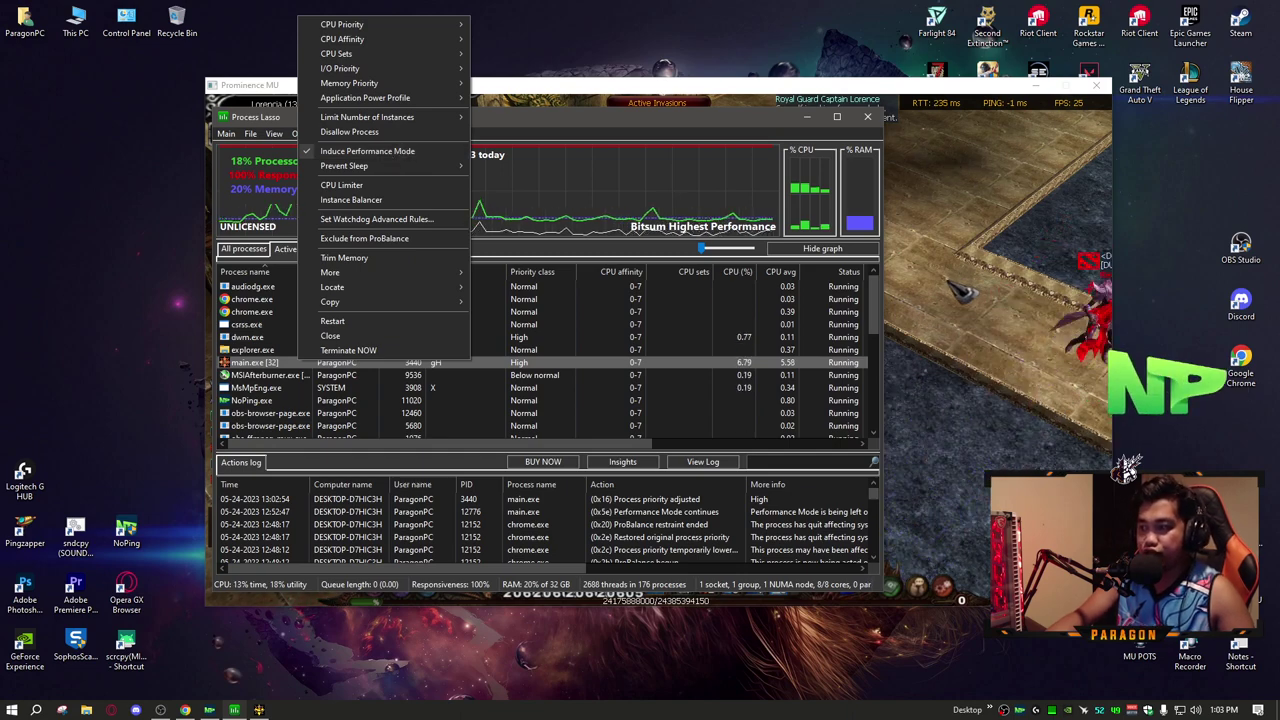
Return to Prominence MU and move the character a few steps to test how smoothly it responds.
left_click(905, 290)
left_click(673, 350)
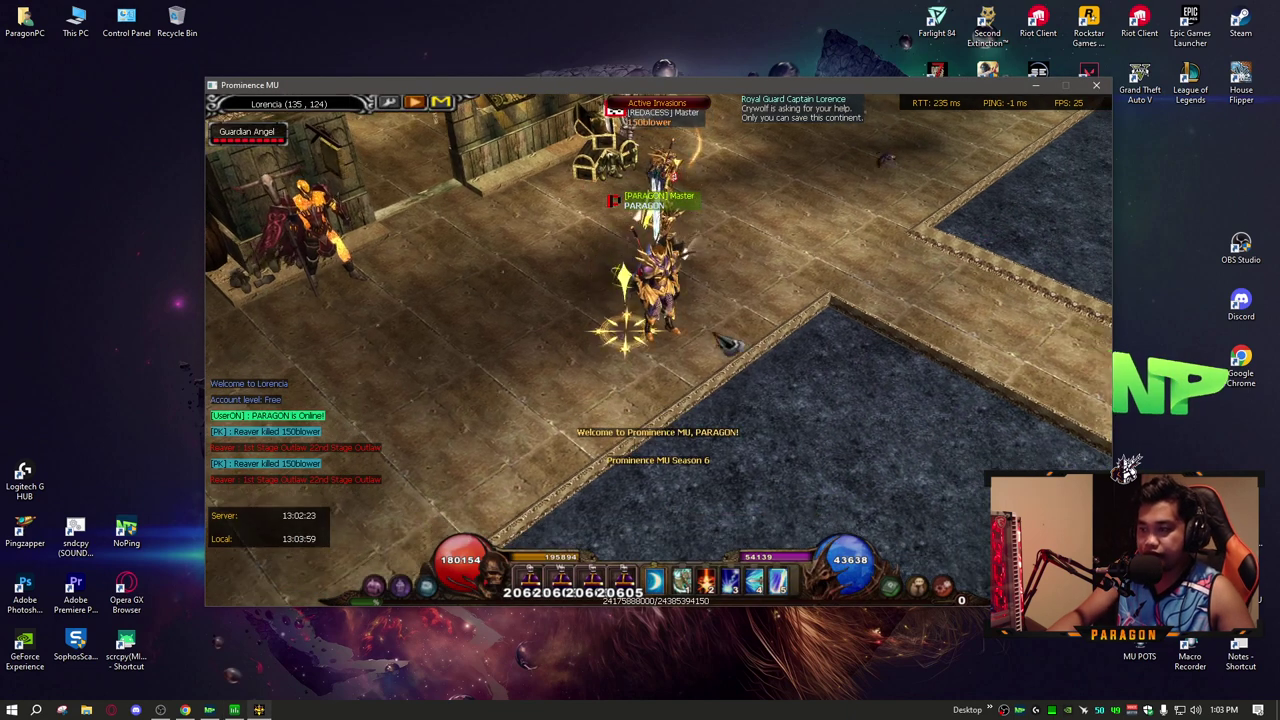
left_click(518, 326)
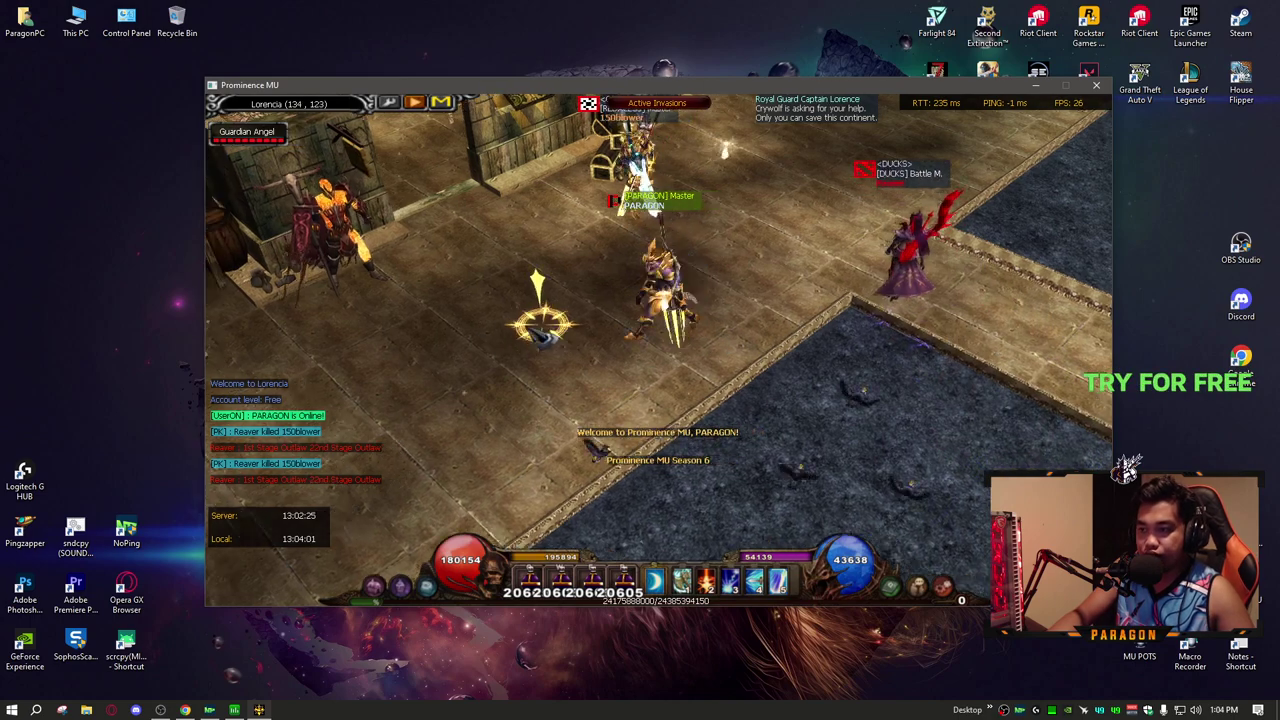
Move the character a few steps, close the Process Lasso window and return to the Prominence MU game.
left_click(676, 367)
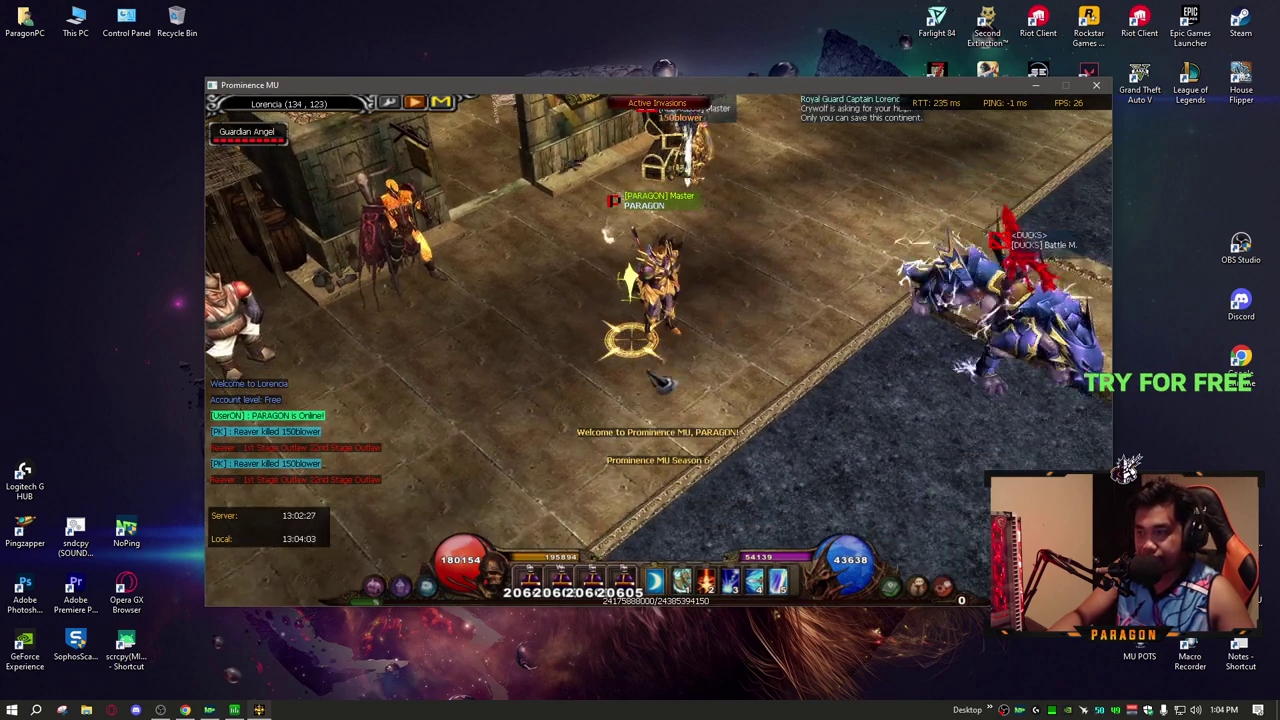
key("alt+Tab")
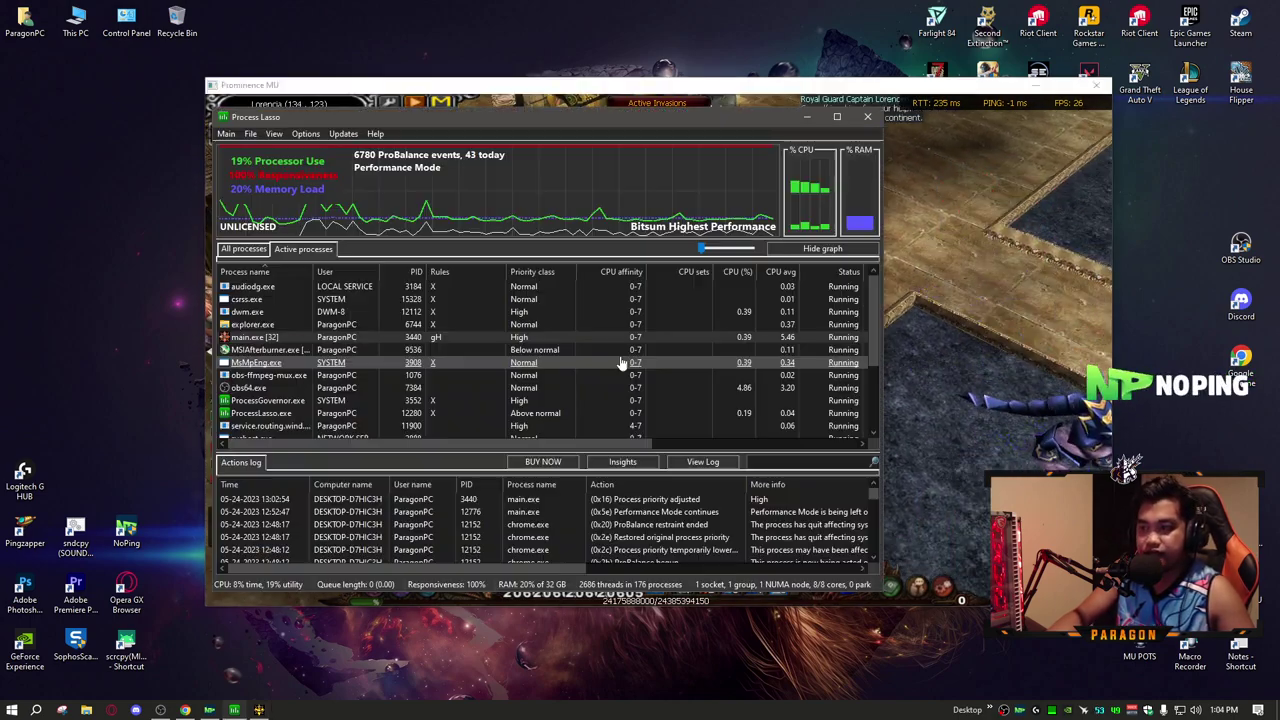
mouse_move(526, 119)
left_mouse_down()
mouse_move(530, 153)
mouse_move(517, 154)
left_mouse_up()
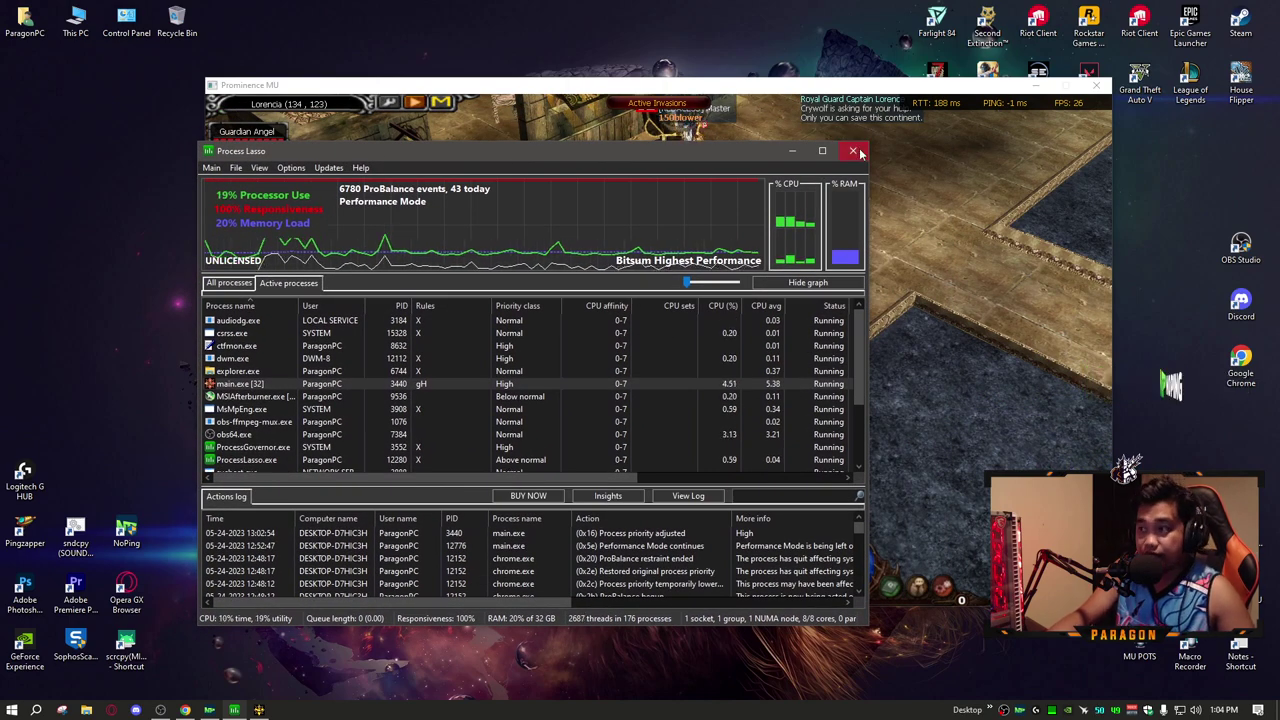
left_click(855, 151)
left_click(672, 344)
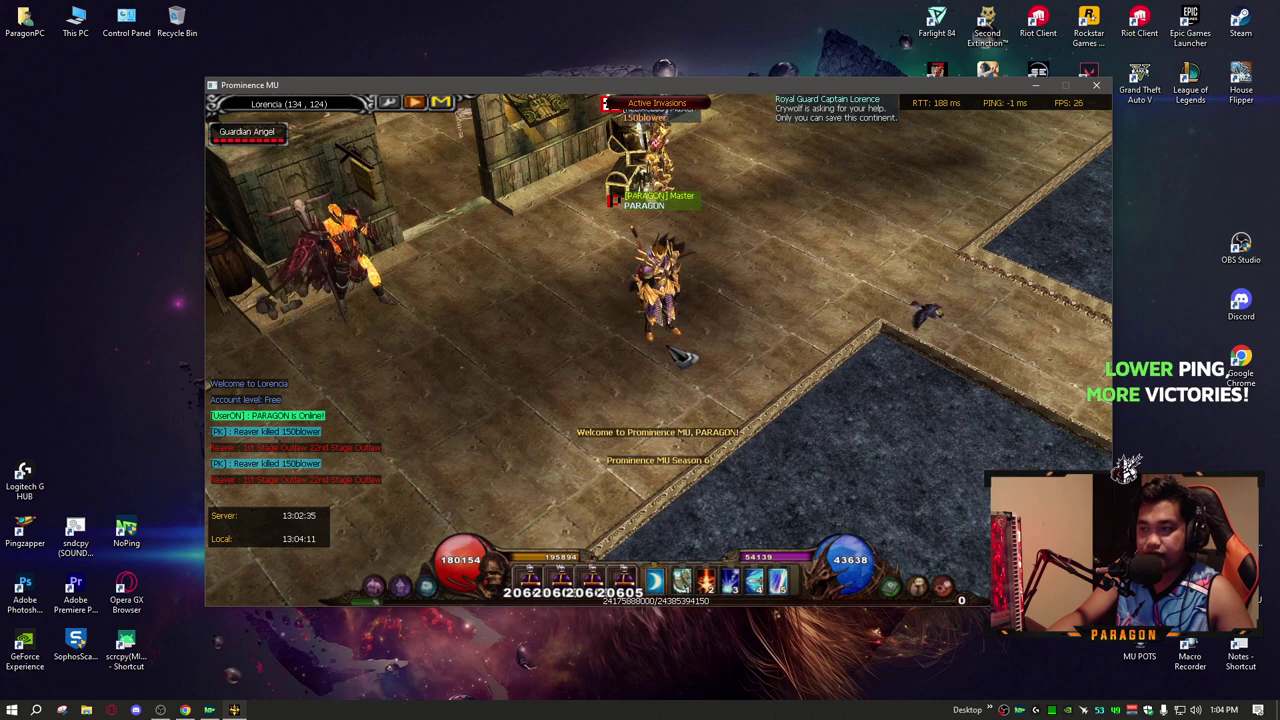
Open the NVIDIA Control Panel and bring up the program-specific 3D settings for Nations (main.exe).
right_click(137, 279)
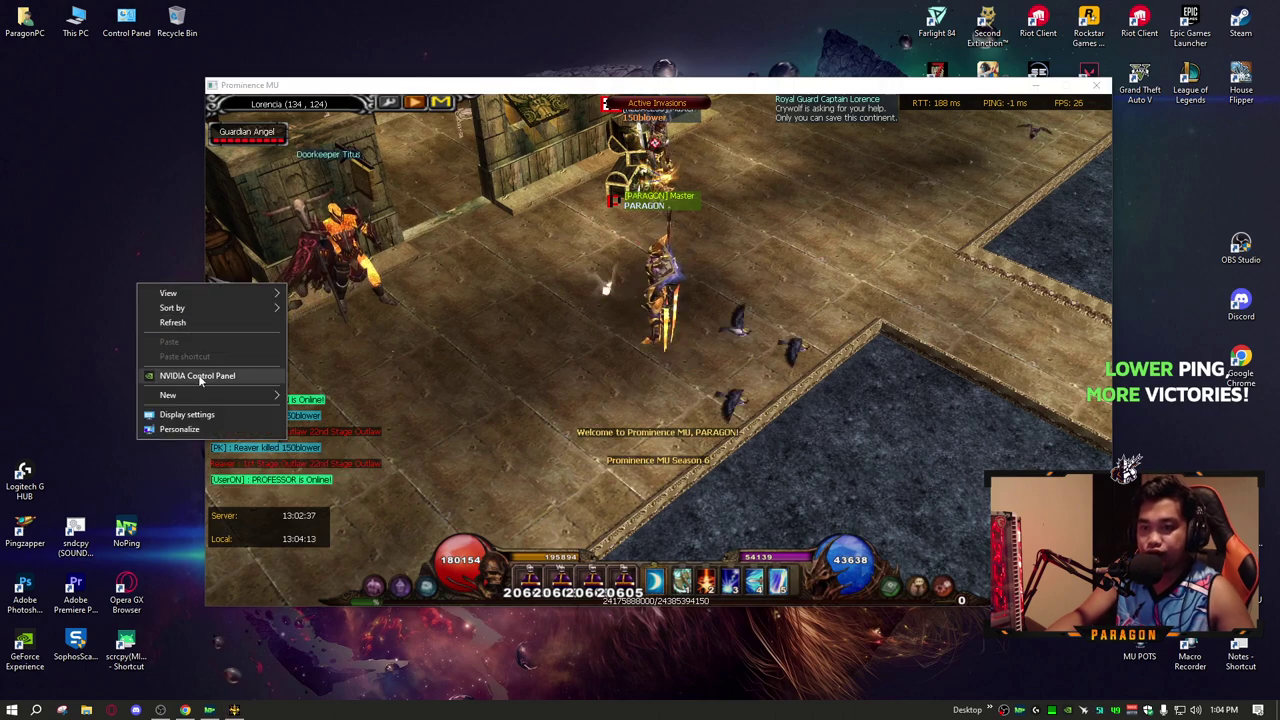
left_click(180, 377)
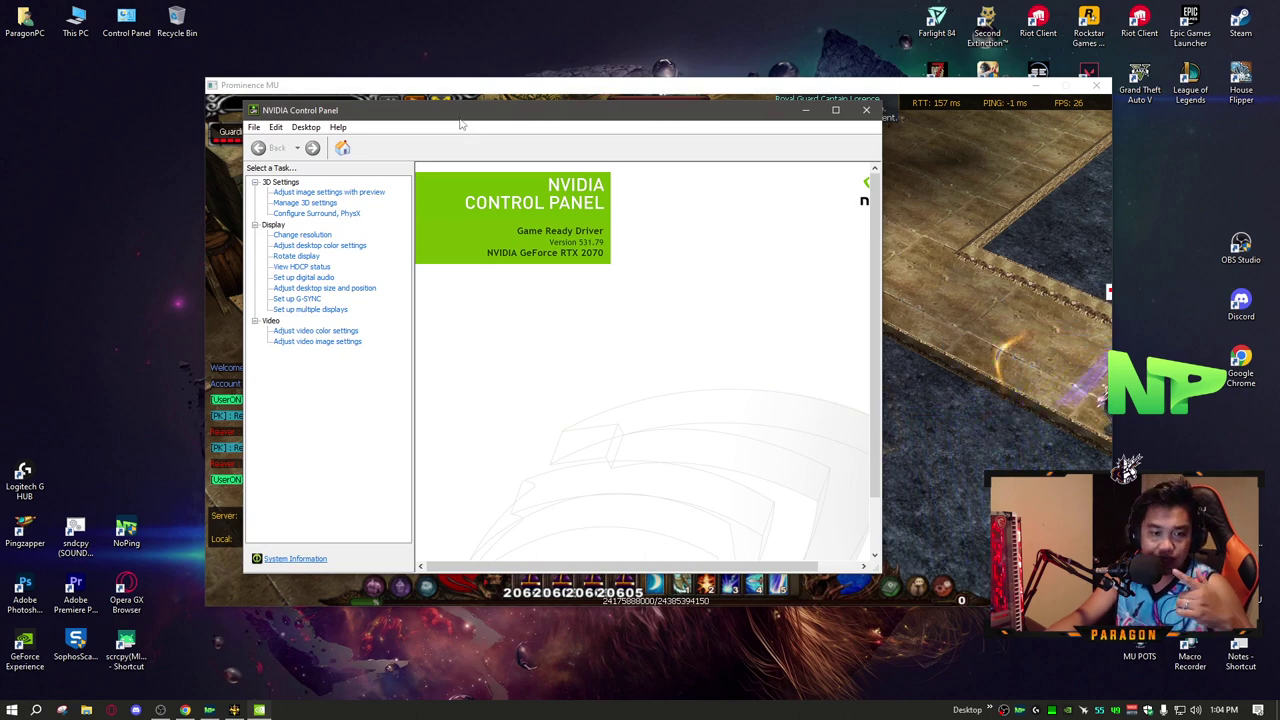
left_click_drag(459, 119, 549, 158)
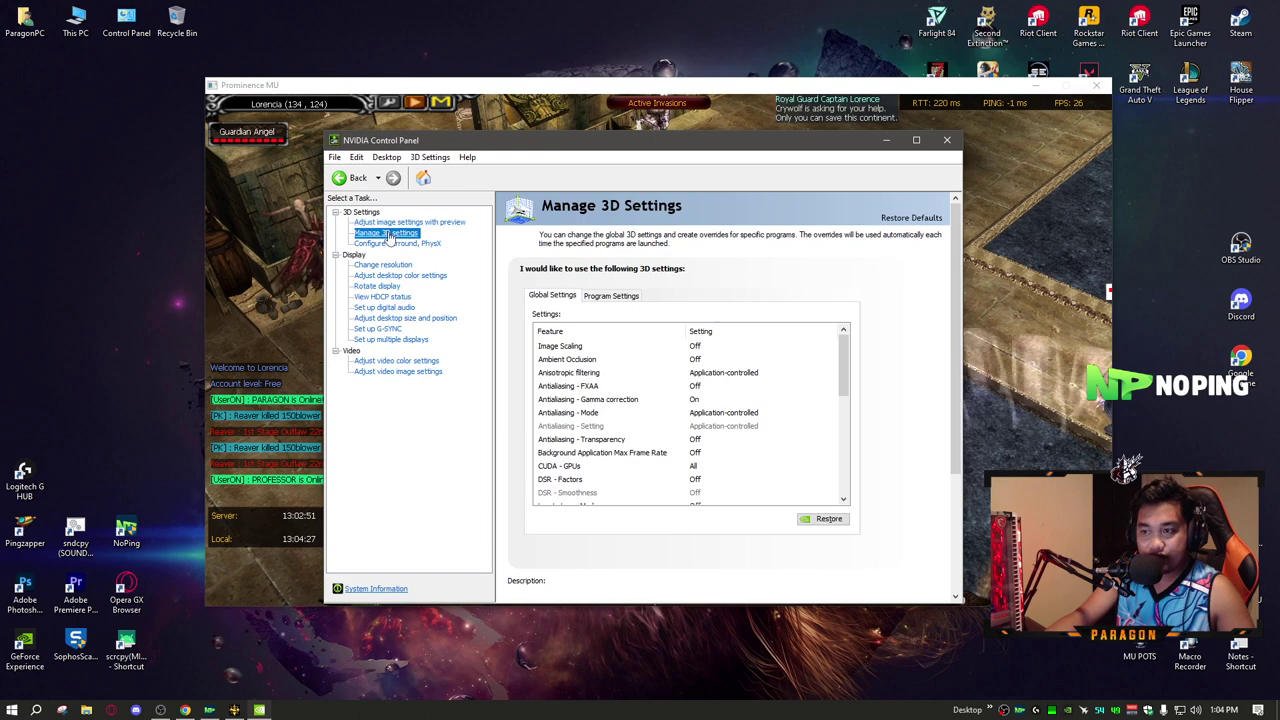
left_click(609, 296)
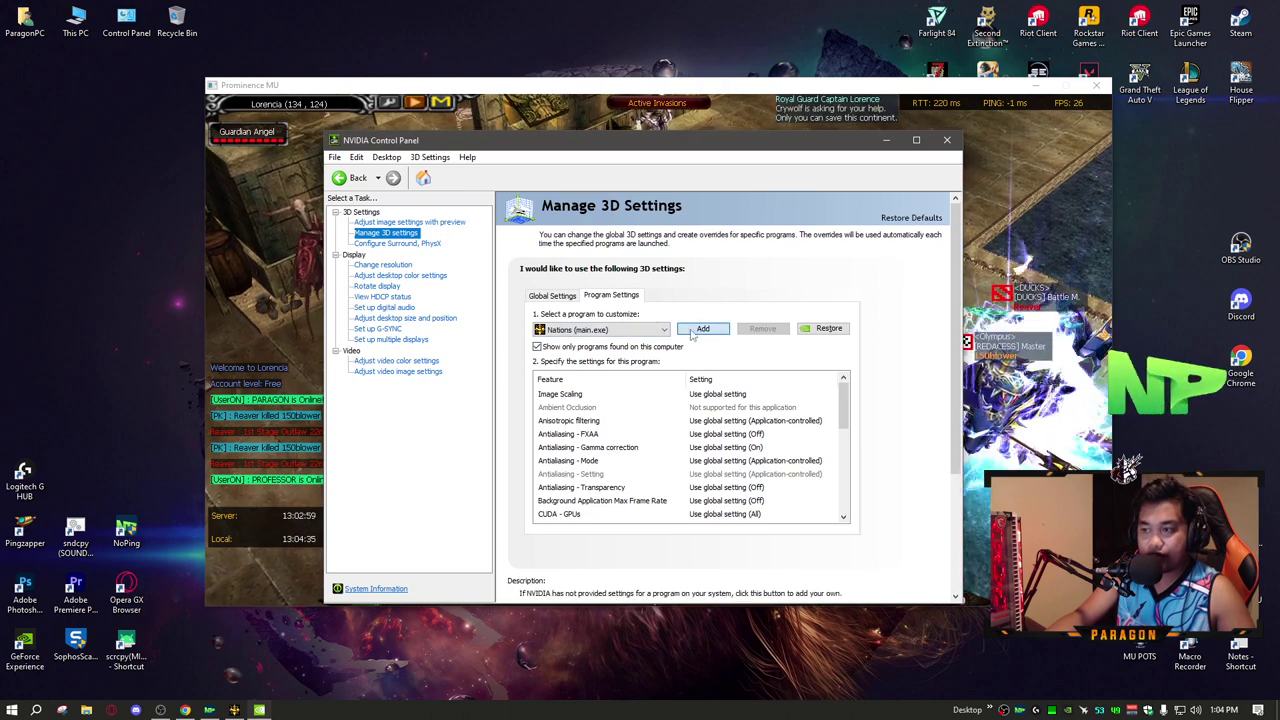
Examine how to add a program to the 3D settings from the recently used list or by browsing, without adding one.
left_click(695, 330)
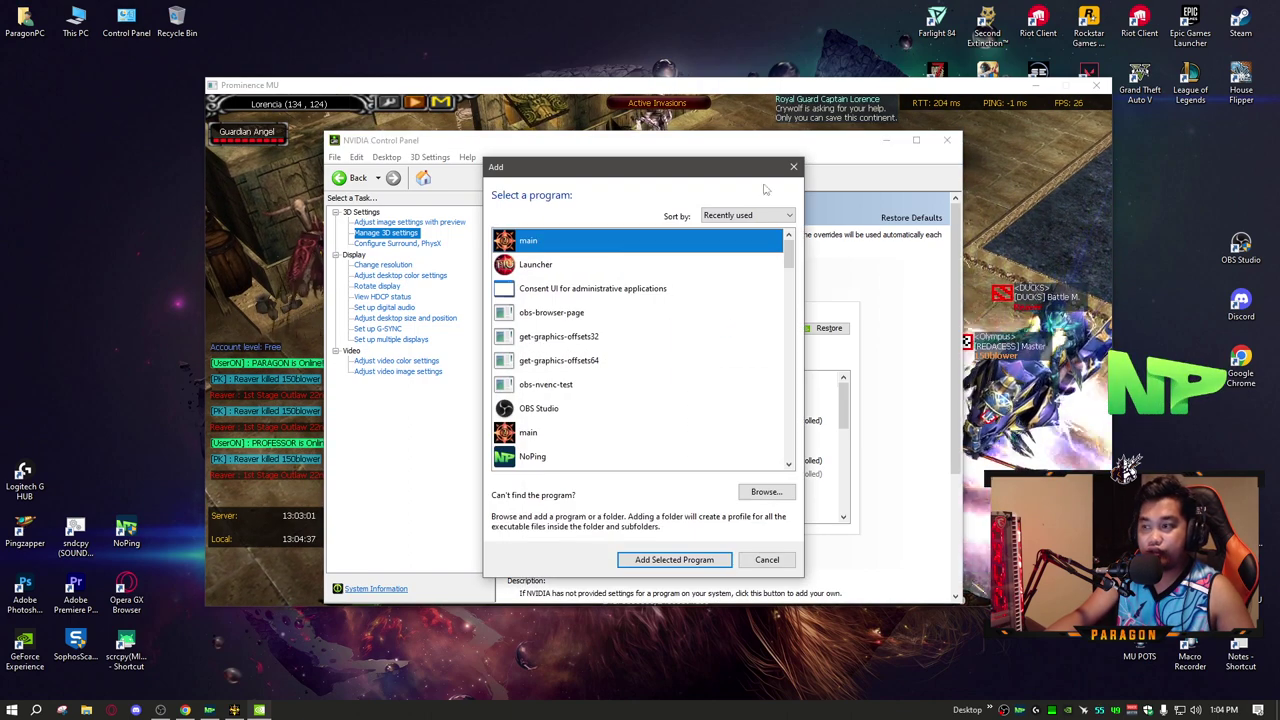
left_click(766, 491)
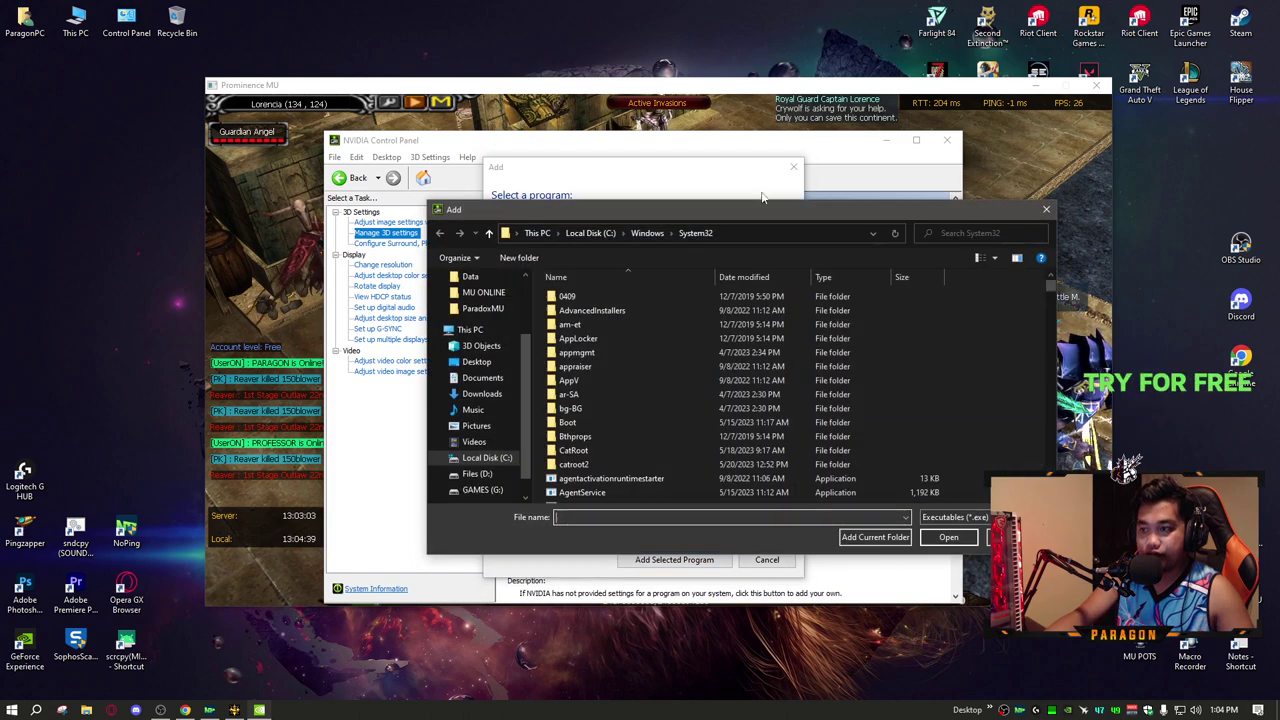
left_click(1046, 209)
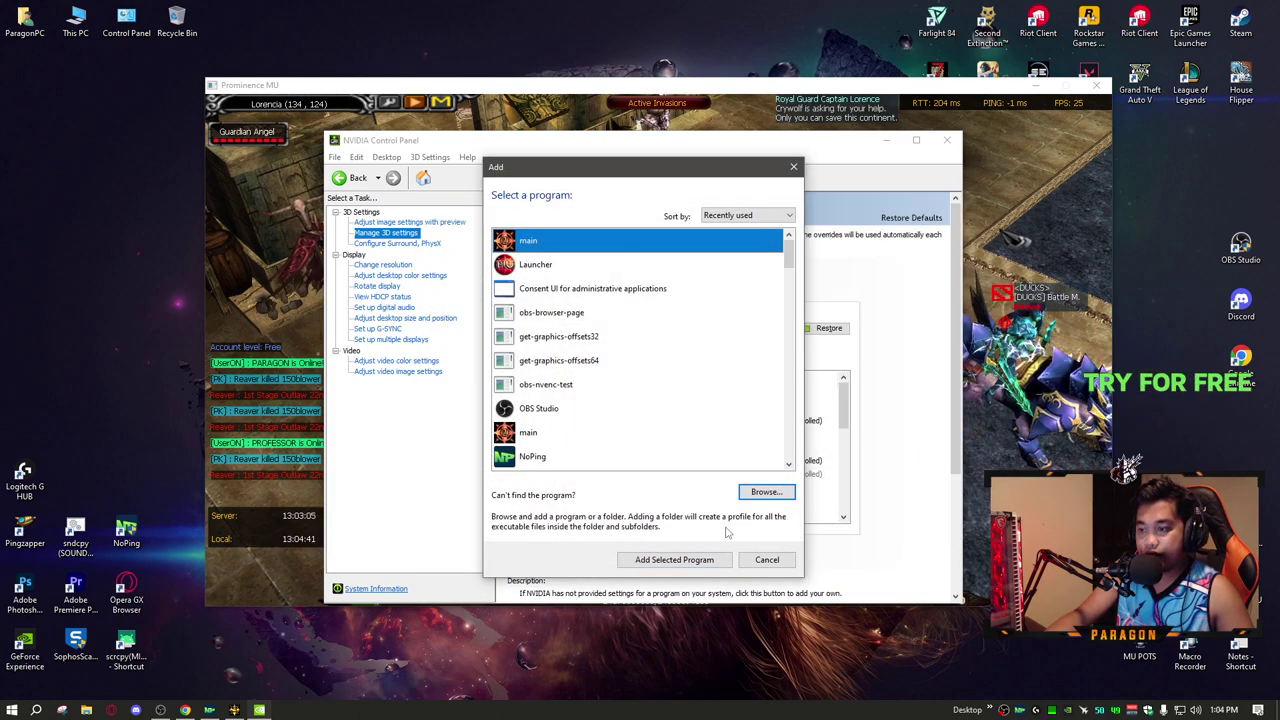
left_click(766, 557)
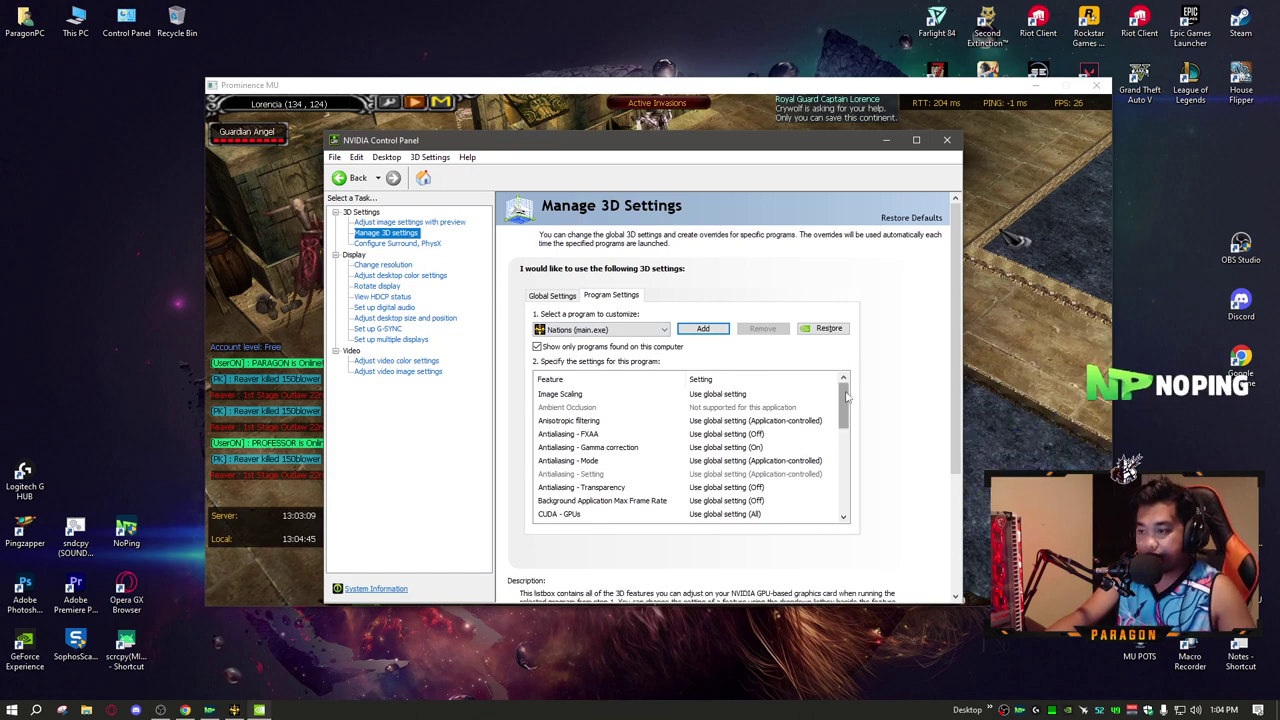
Set Low Latency Mode to Ultra in the 3D settings for Nations (main.exe).
left_click_drag(845, 397, 843, 410)
left_click(572, 490)
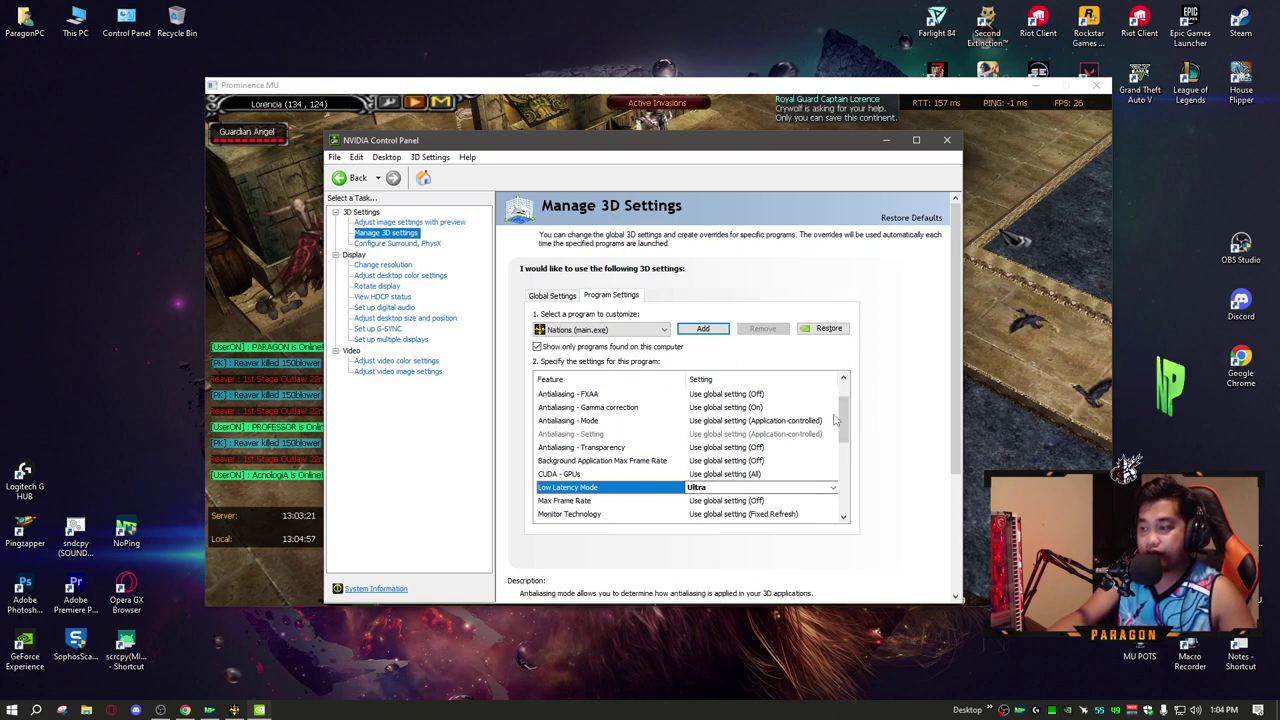
mouse_move(845, 413)
left_mouse_down()
mouse_move(852, 461)
mouse_move(850, 430)
left_mouse_up()
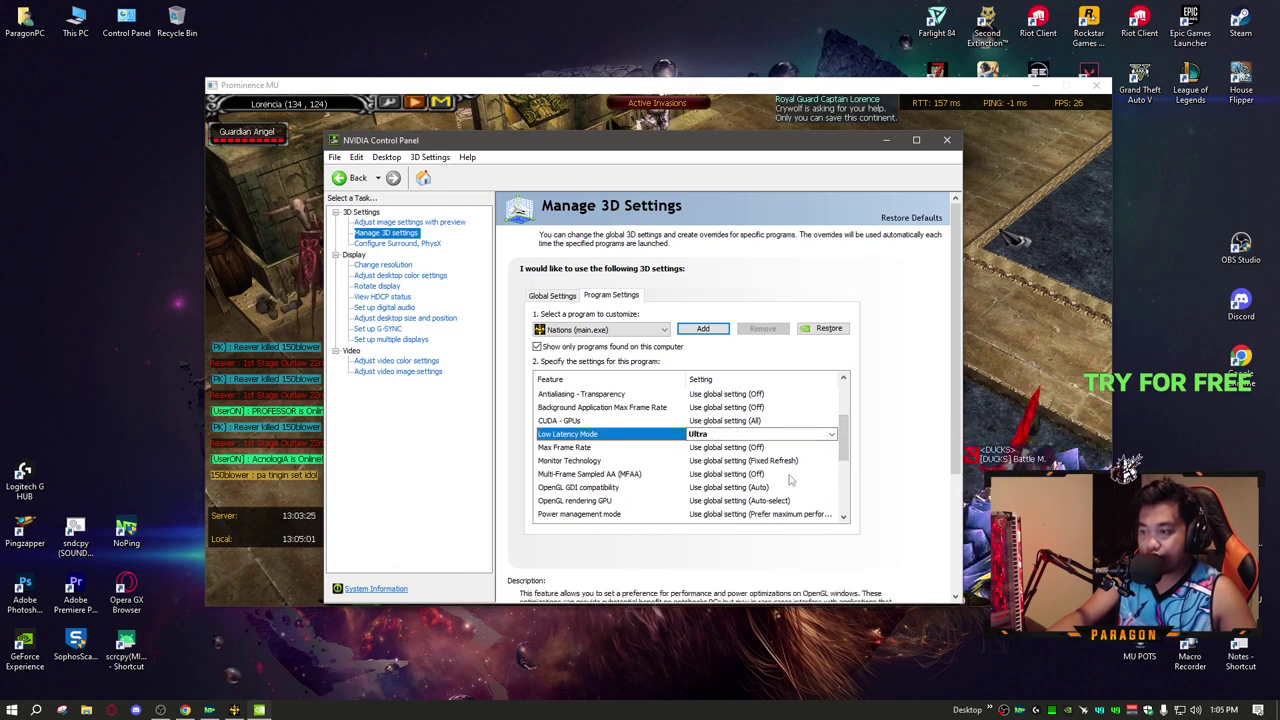
left_click(737, 437)
left_click(718, 479)
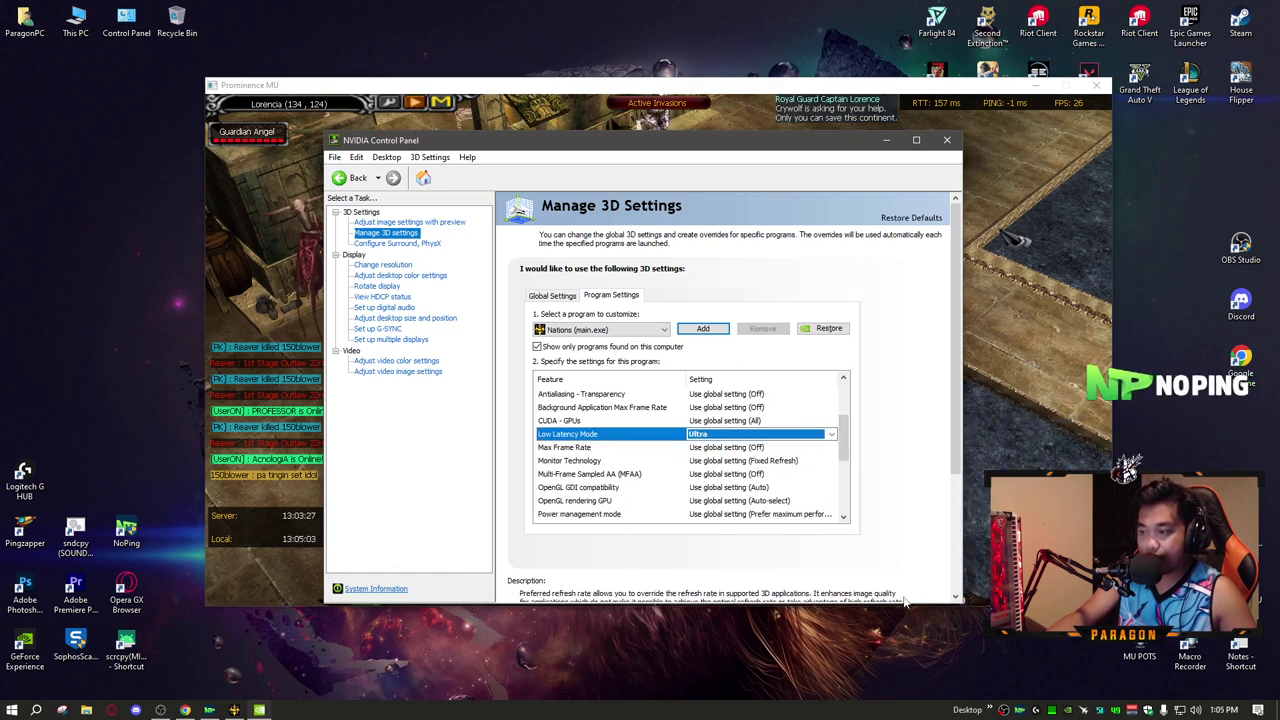
Keep Max Frame Rate on the global setting, set Monitor Technology to Fixed Refresh, apply the changes and close NVIDIA Control Panel.
left_click(730, 450)
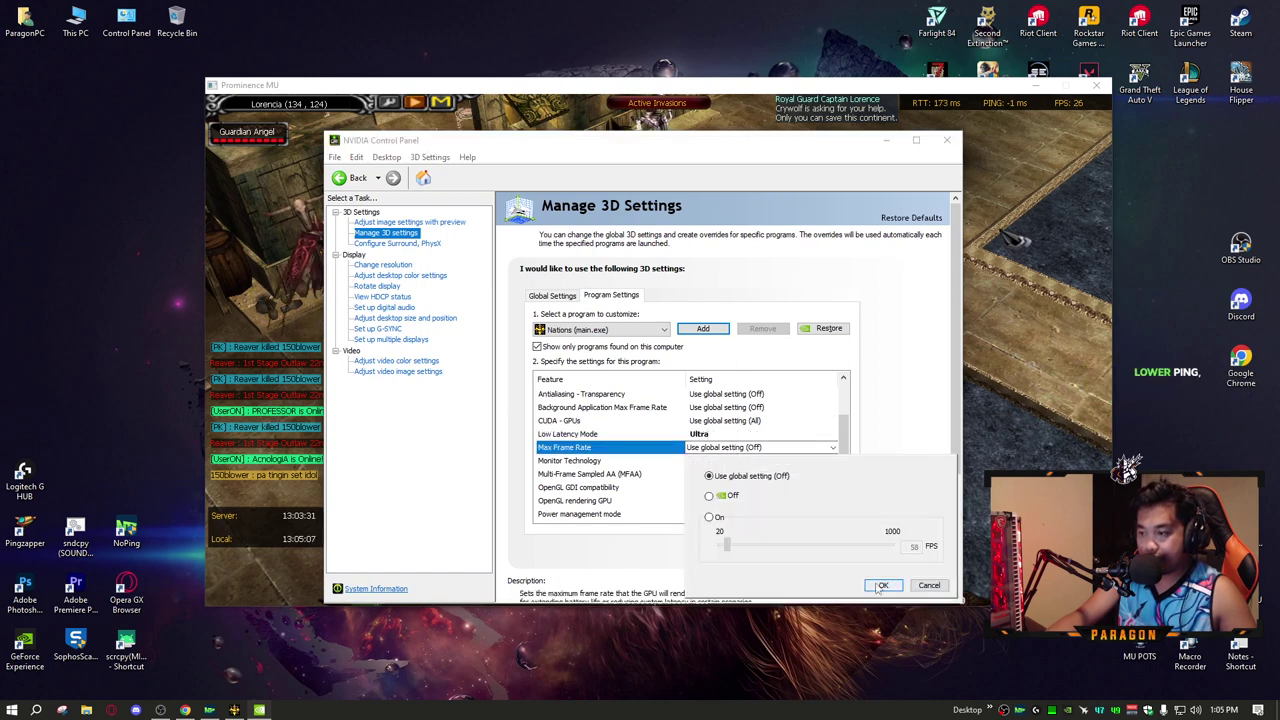
left_click(880, 586)
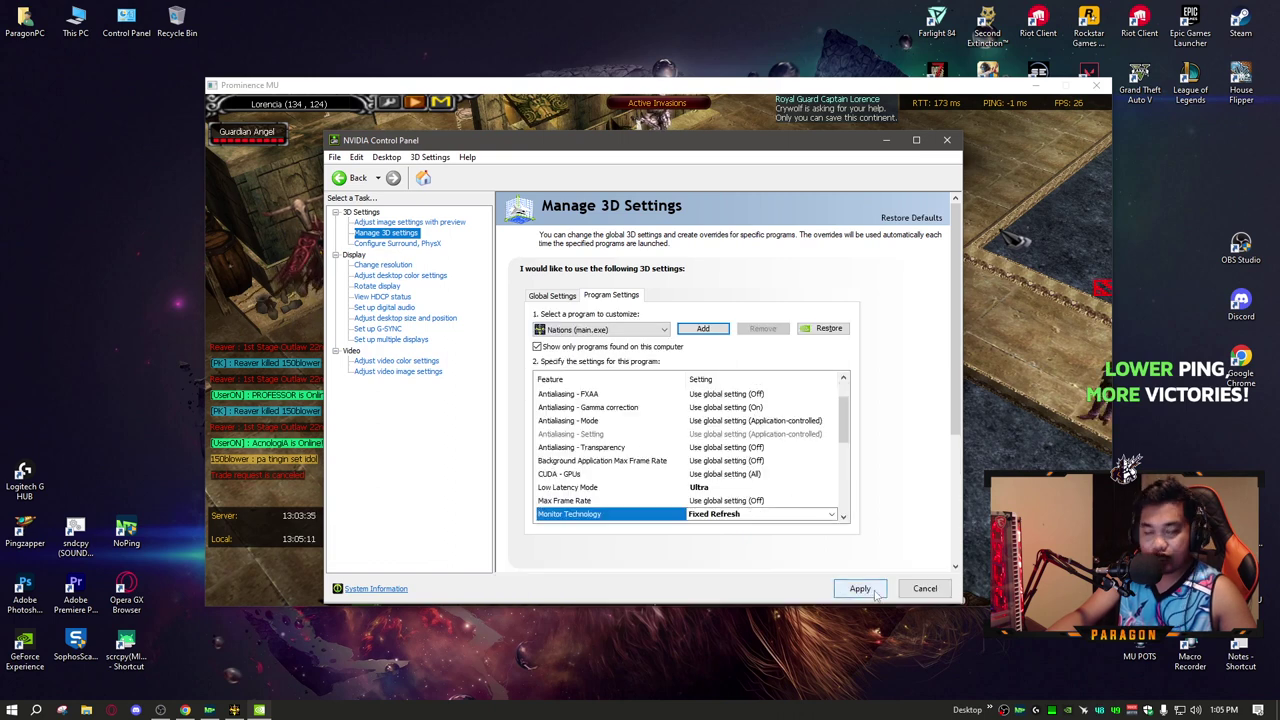
left_click(860, 588)
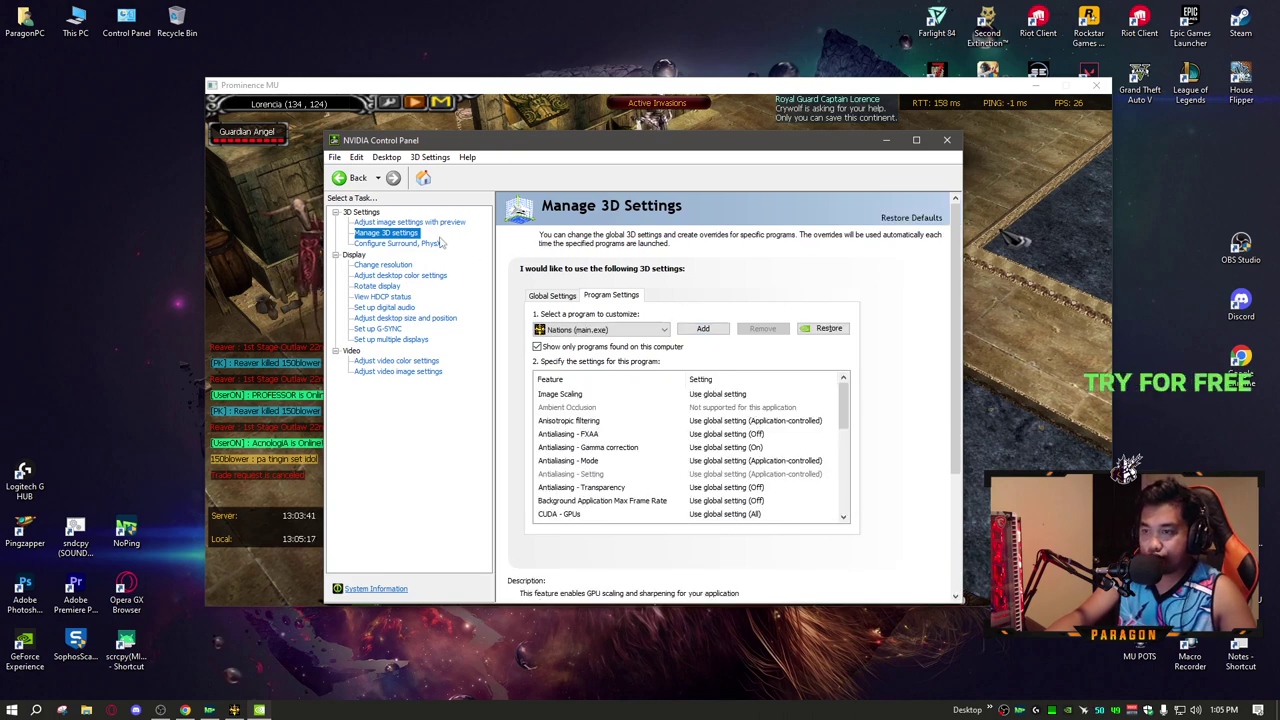
left_click(426, 182)
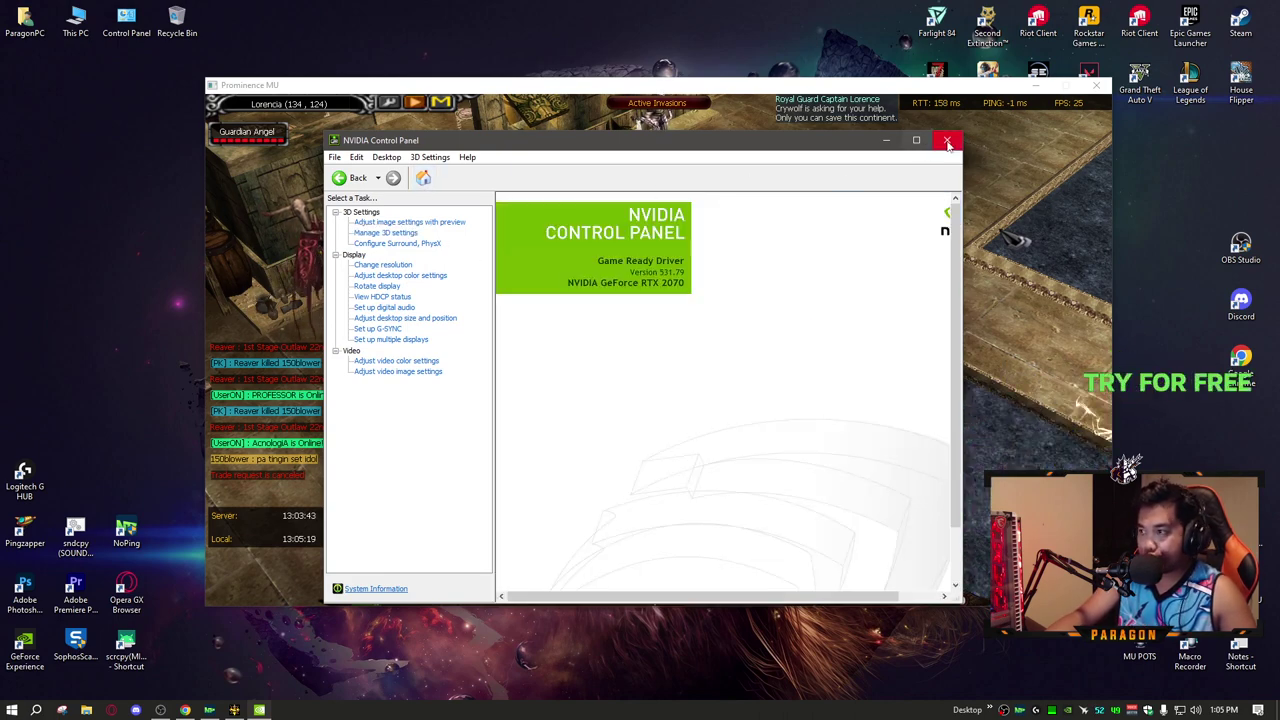
left_click(947, 141)
Walk the character around Lorencia in Prominence MU to test how responsive the game feels.
left_click(712, 306)
left_click(602, 335)
left_click(700, 312)
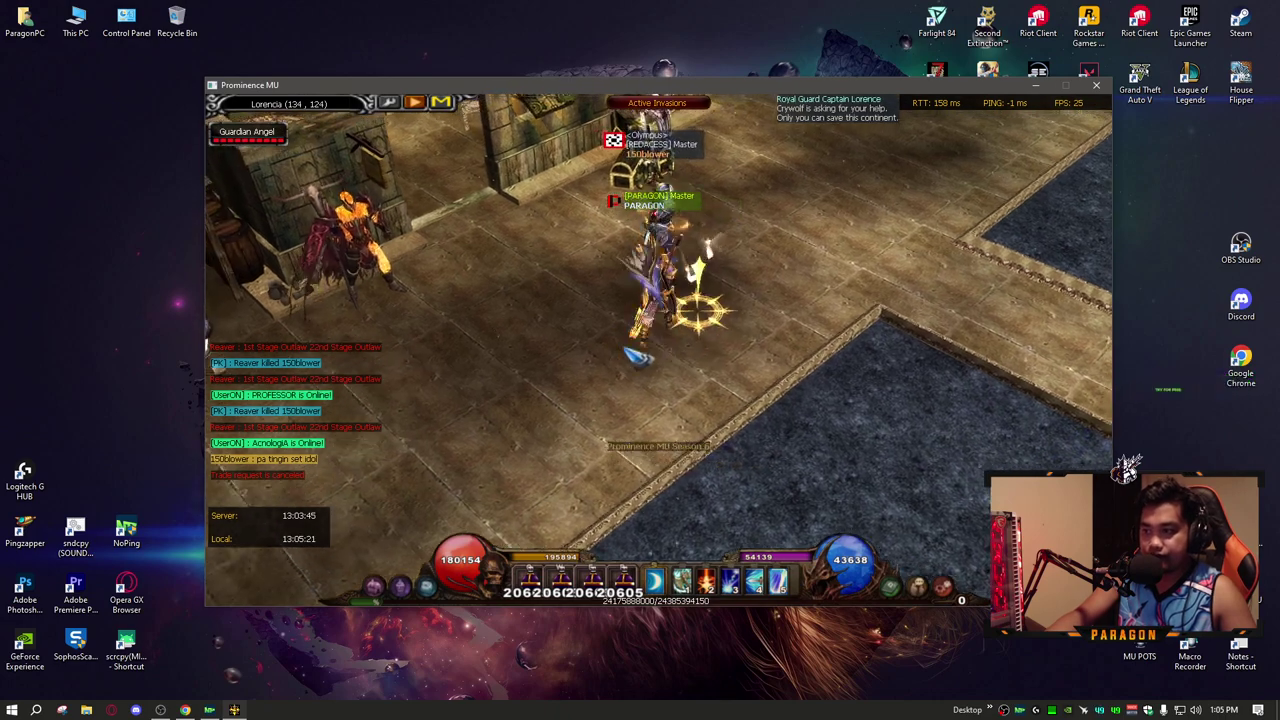
left_click(619, 350)
left_click(733, 322)
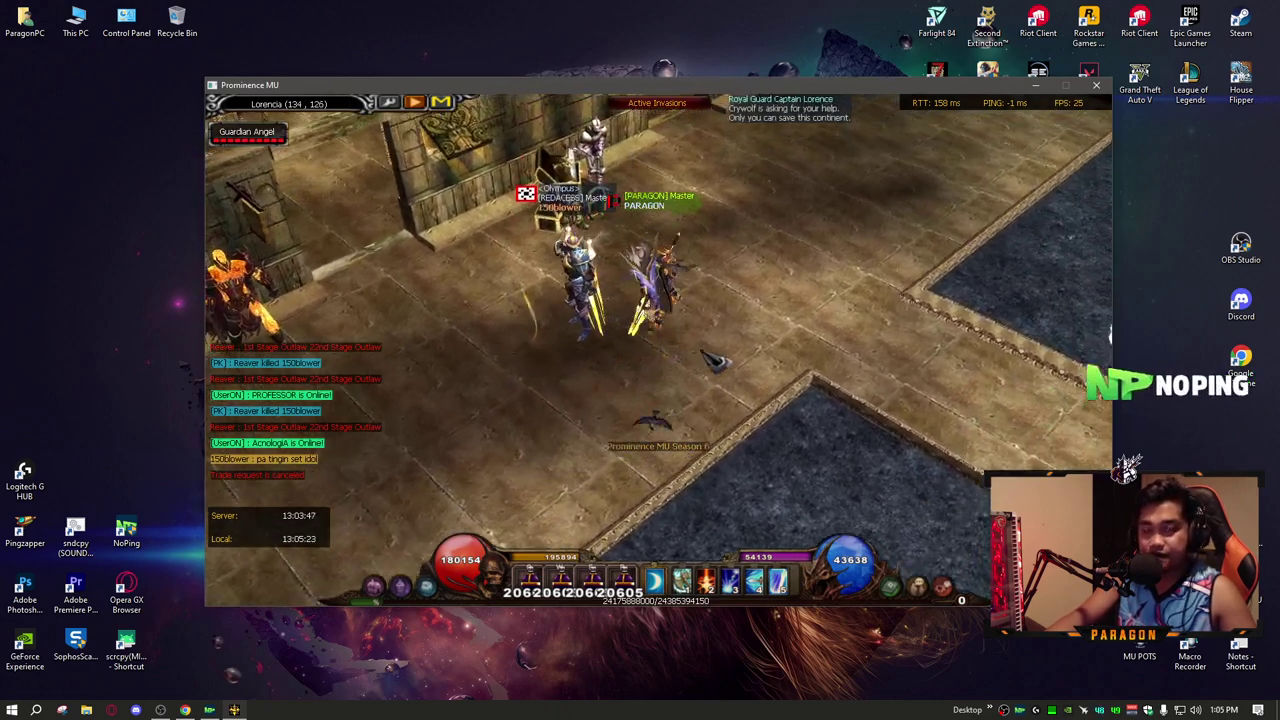
left_click(742, 345)
left_click(742, 364)
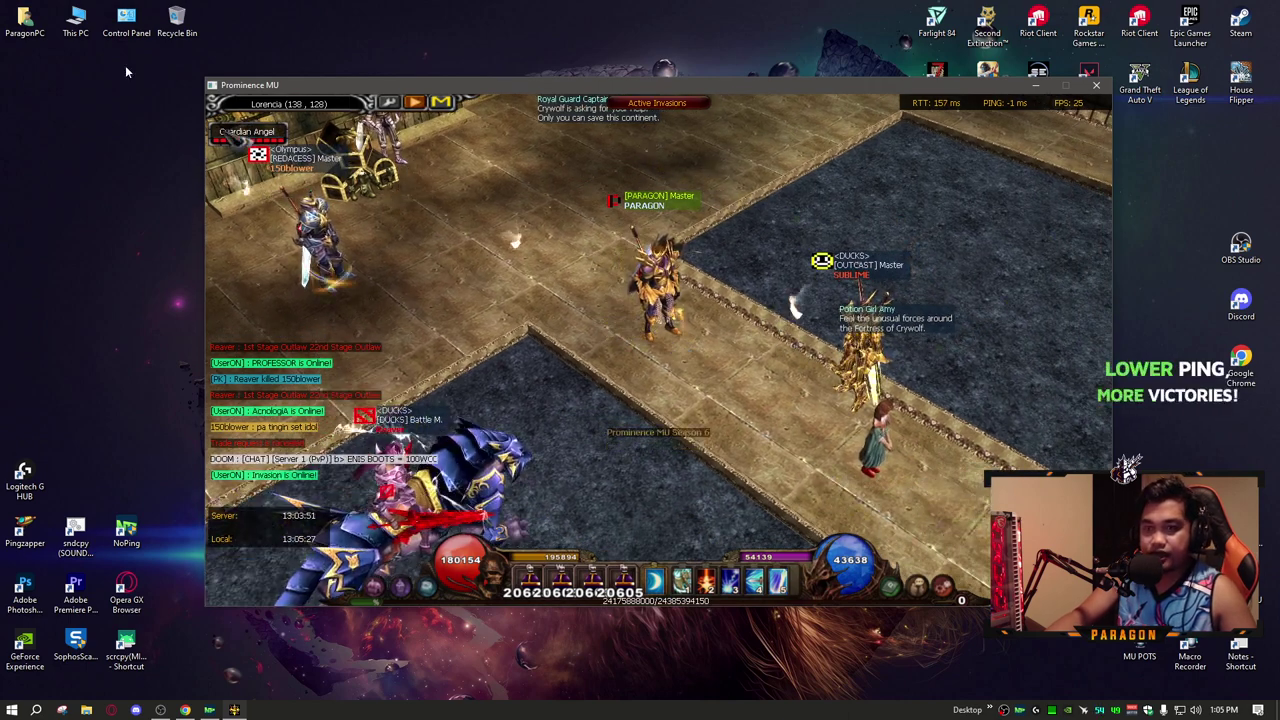
Launch TCPOptimizer from the Files (D:) drive and close the File Explorer window.
double_click(75, 20)
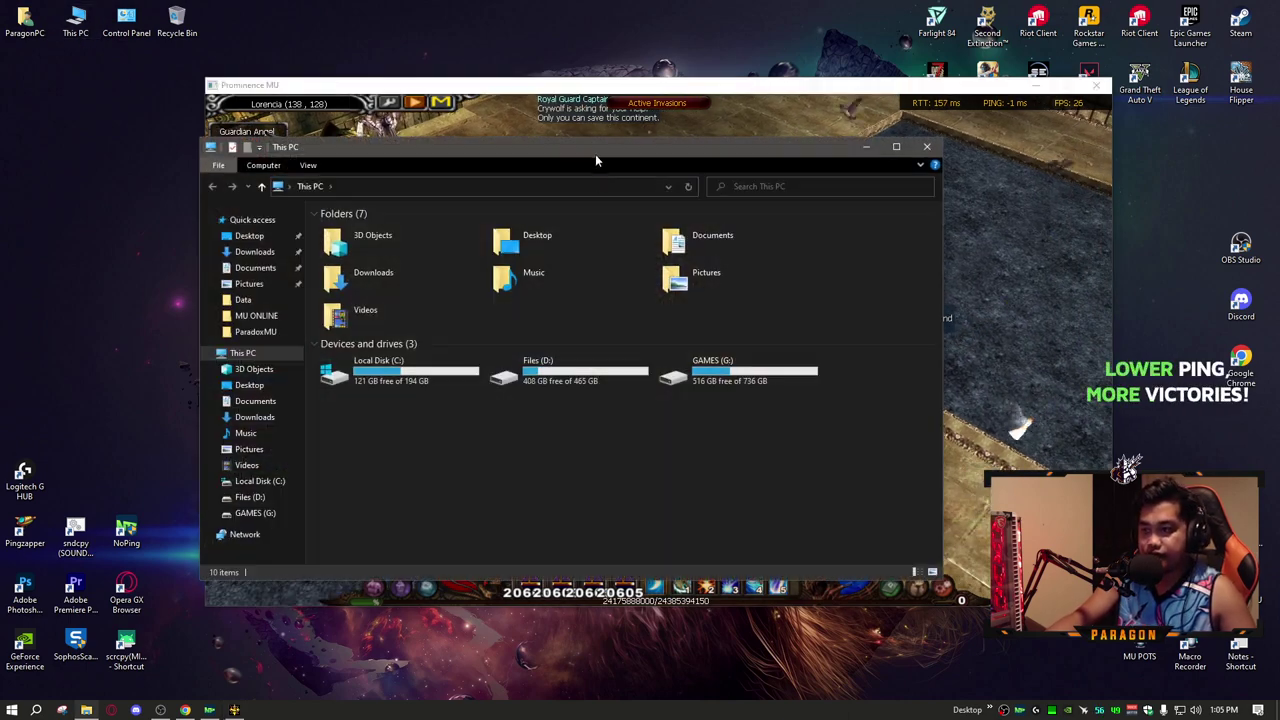
left_click_drag(592, 154, 0, 129)
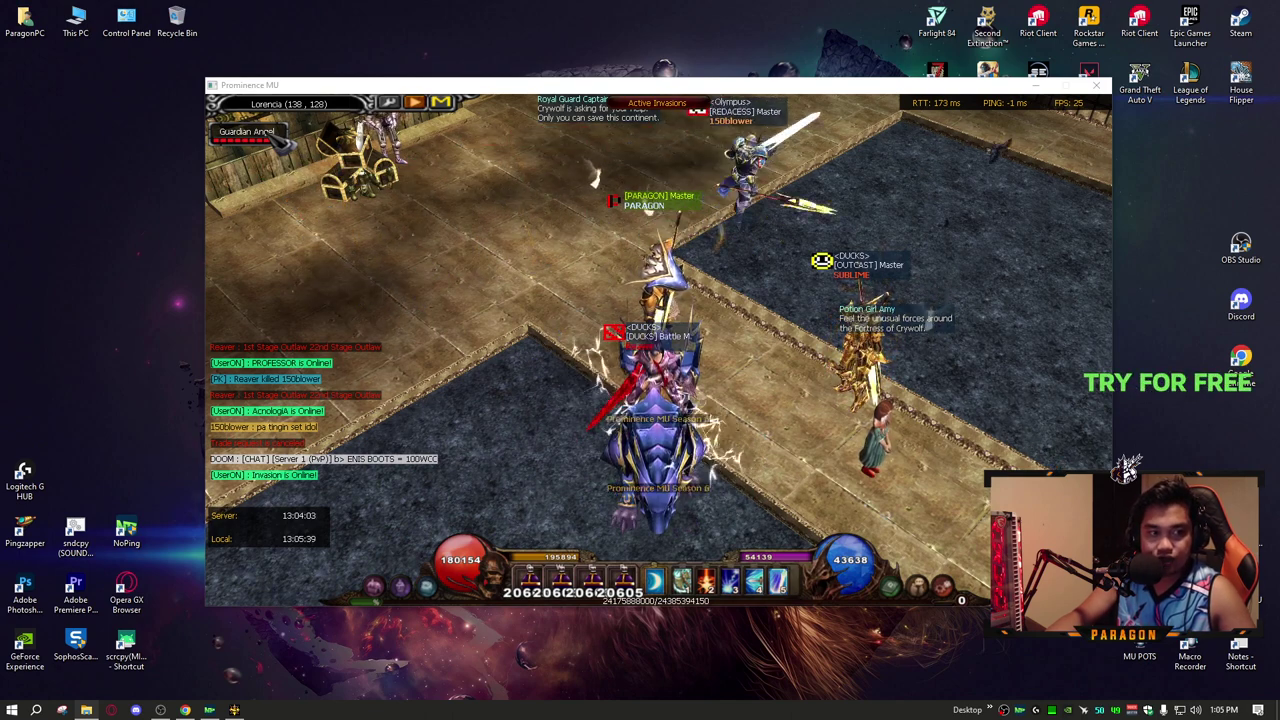
left_click_drag(0, 168, 432, 106)
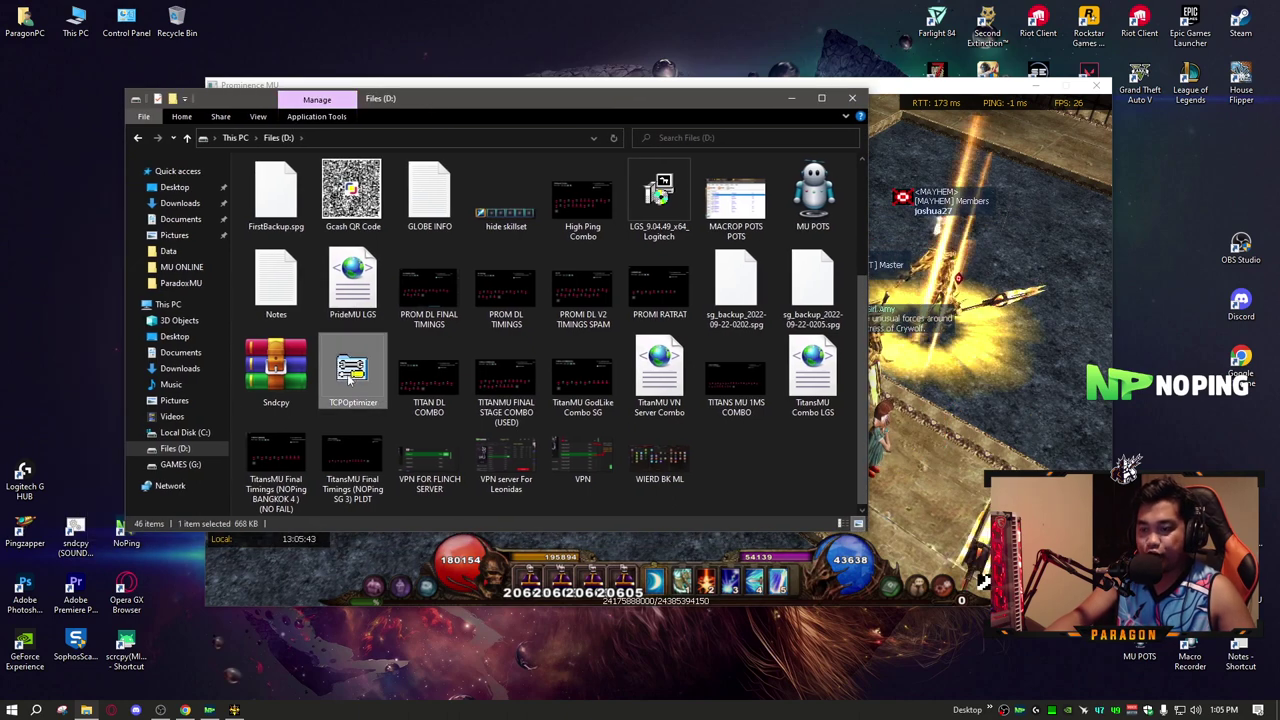
right_click(348, 379)
left_click(373, 399)
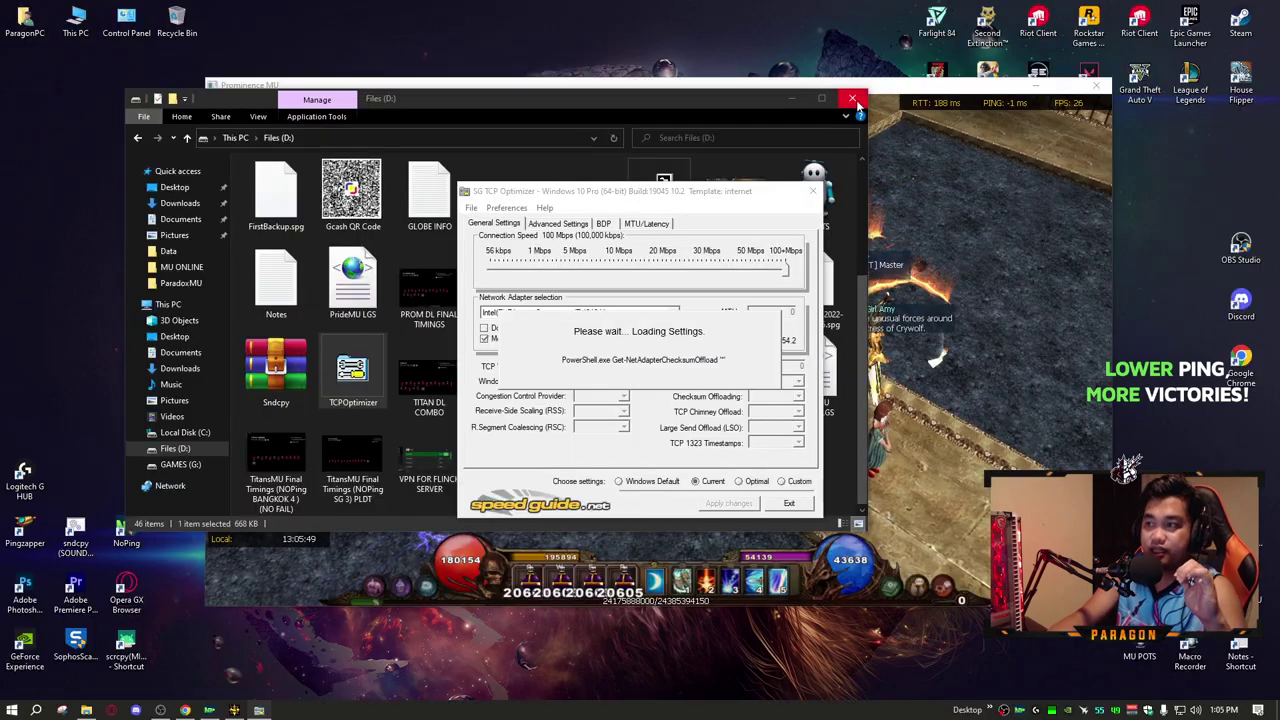
left_click(854, 100)
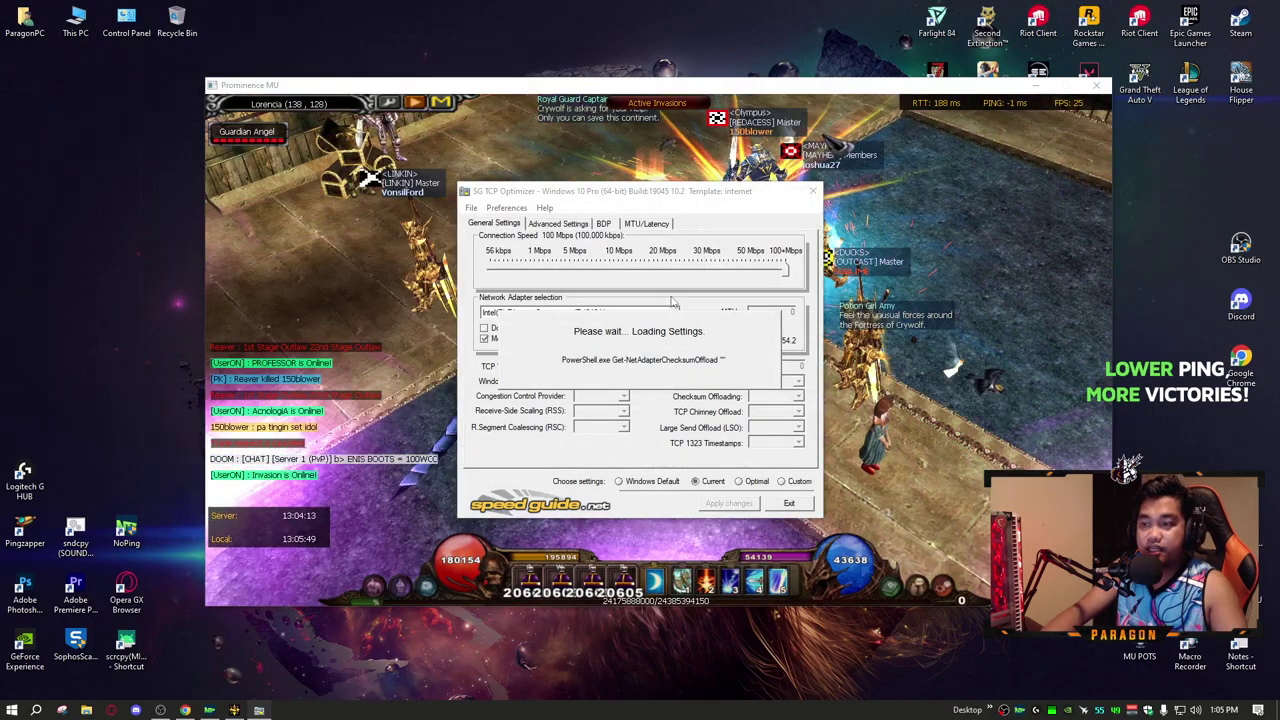